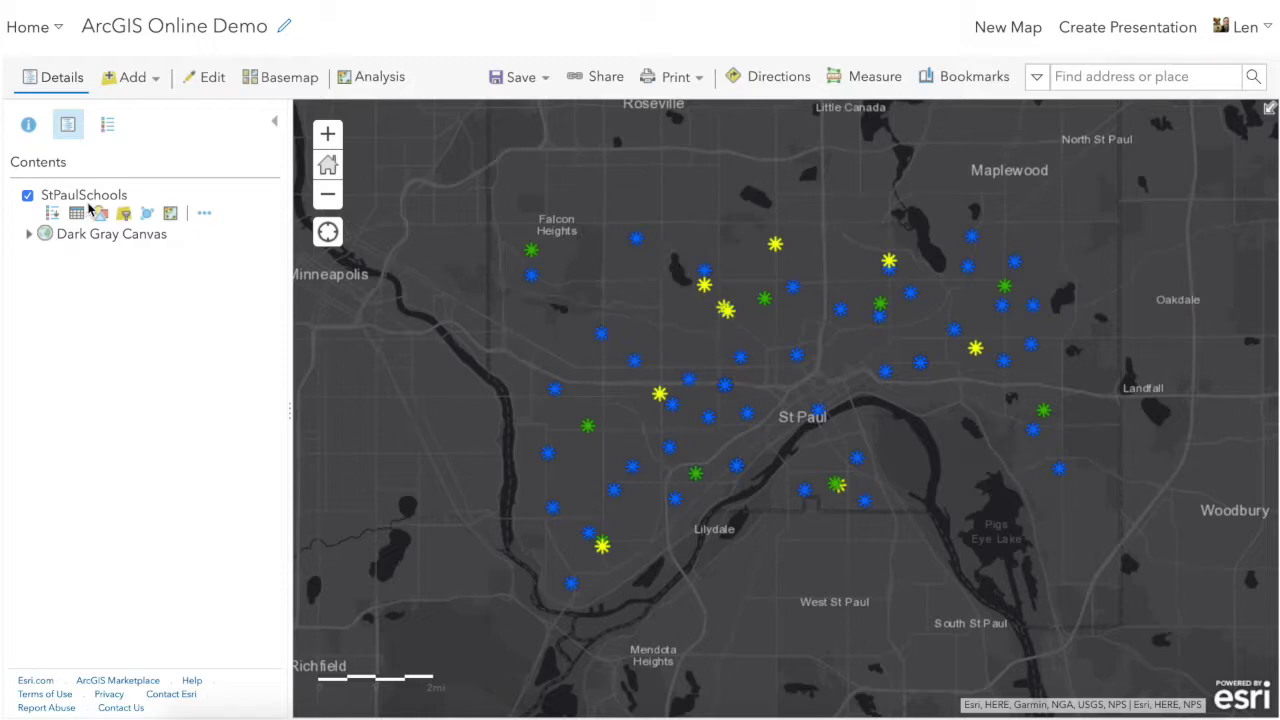
Check the school types in the legend and filter the StPaulSchools layer to features whose Type is High.
{"action": "left_click", "coordinate": [106, 125]}
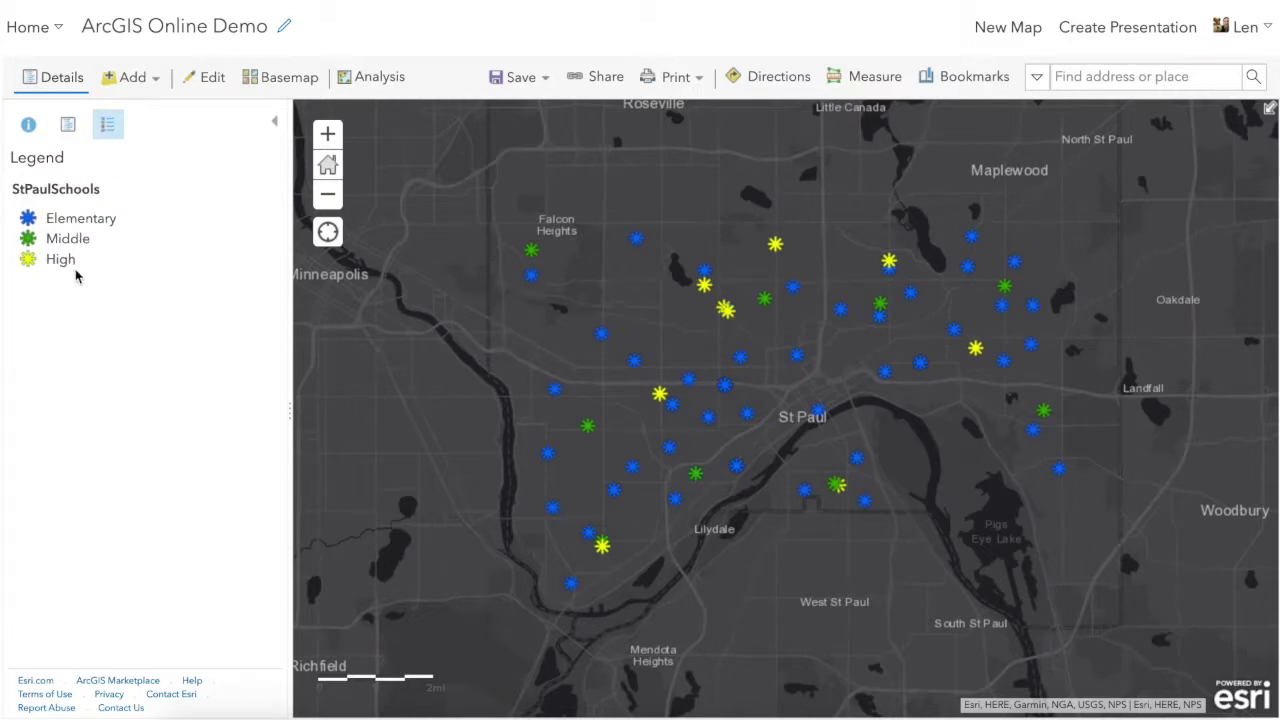
{"action": "left_click", "coordinate": [67, 125]}
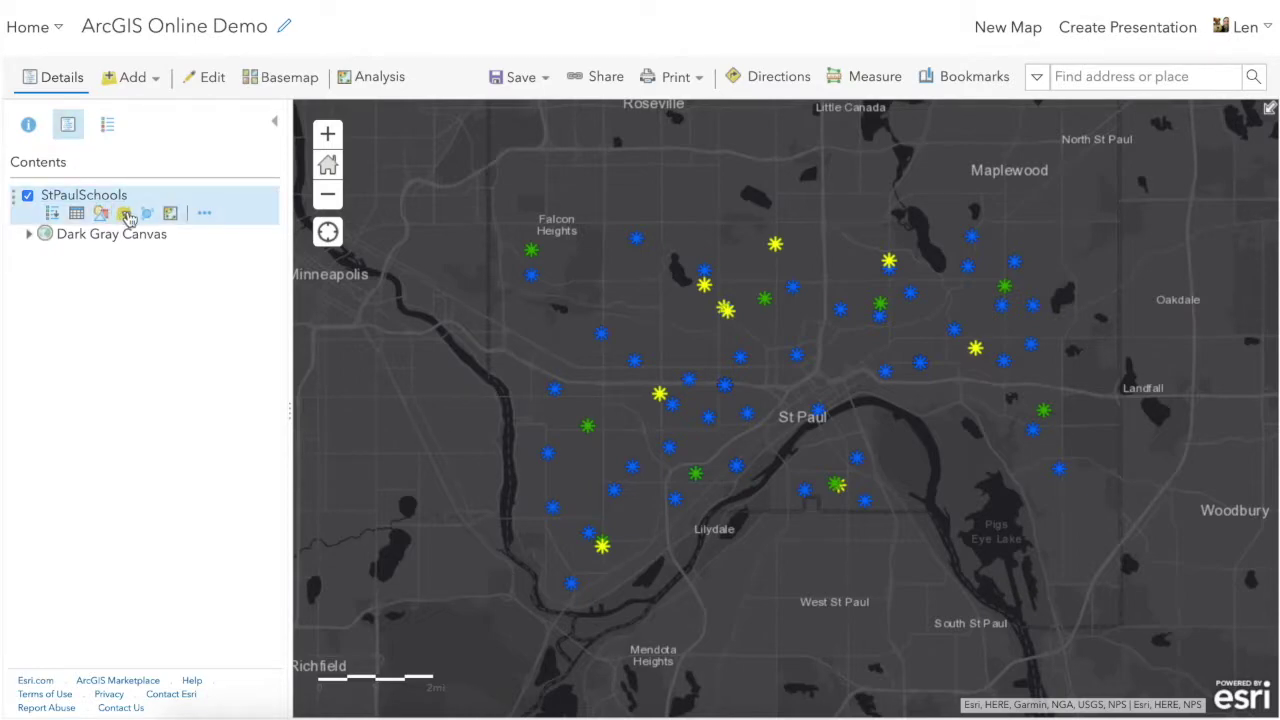
{"action": "left_click", "coordinate": [128, 215]}
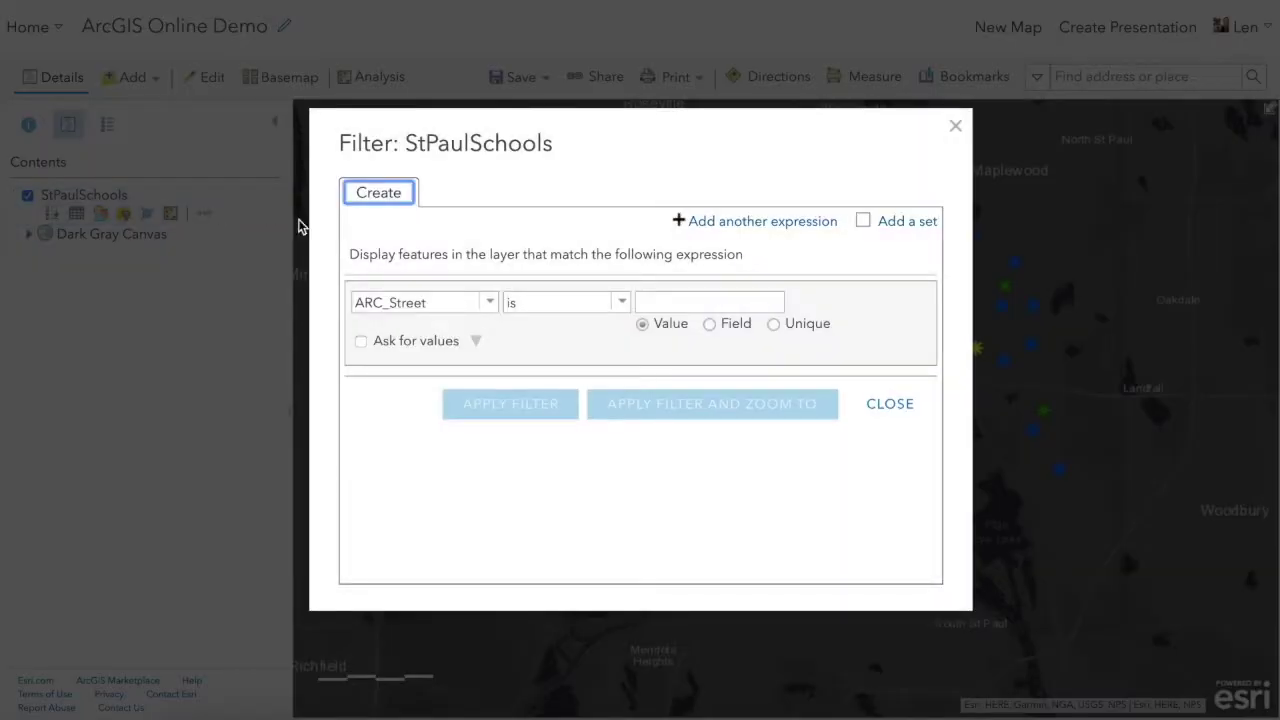
{"action": "left_click", "coordinate": [487, 302]}
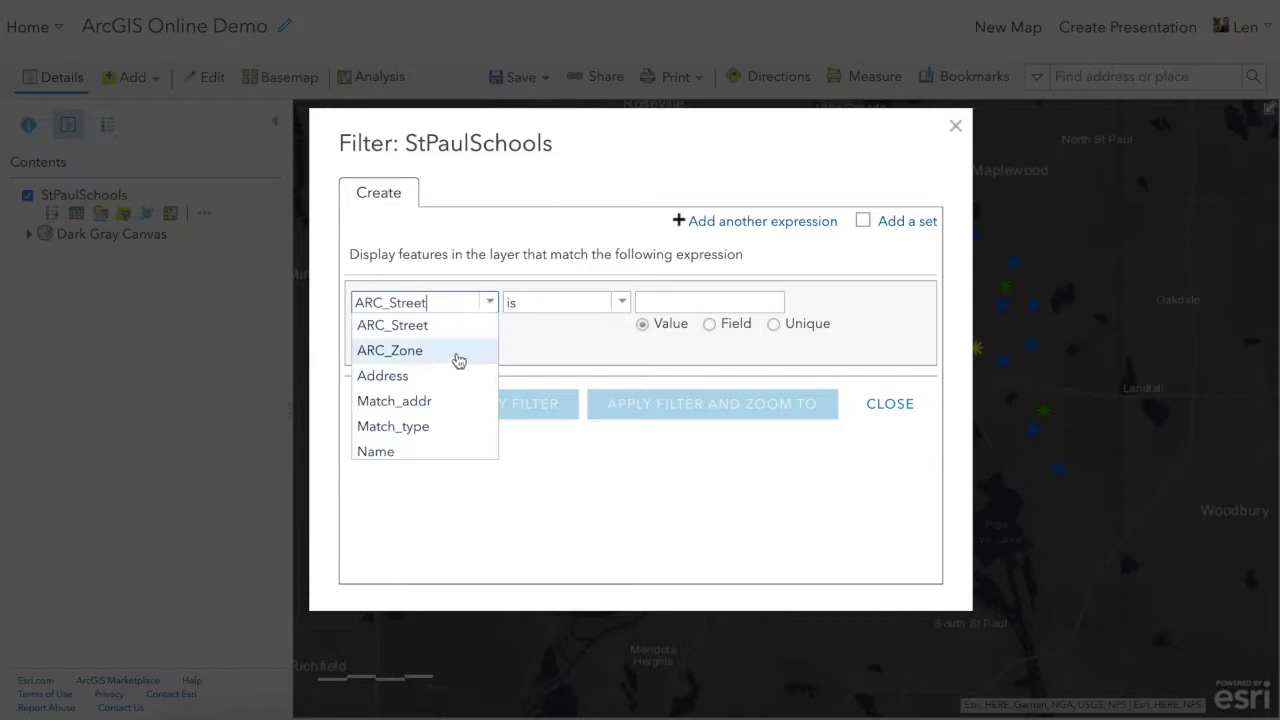
{"action": "scroll", "coordinate": [452, 370], "scroll_direction": "down", "scroll_amount": 3}
{"action": "left_click", "coordinate": [406, 417]}
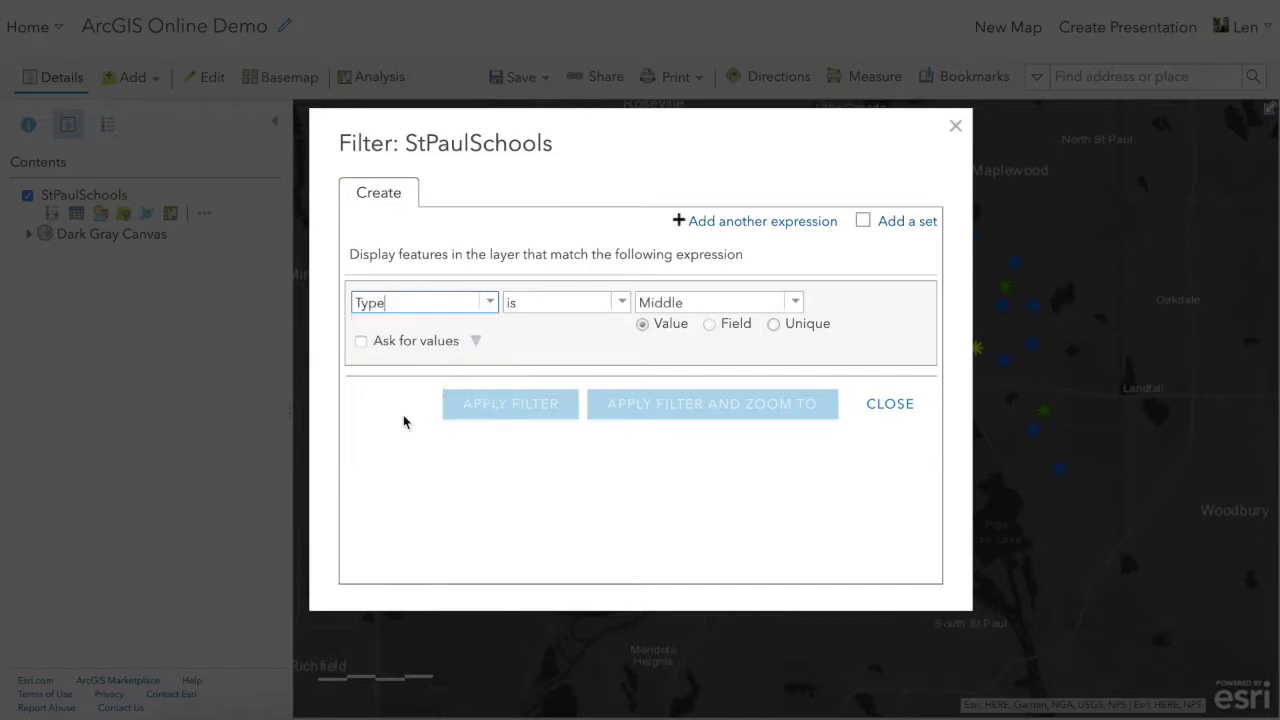
{"action": "left_click", "coordinate": [795, 302]}
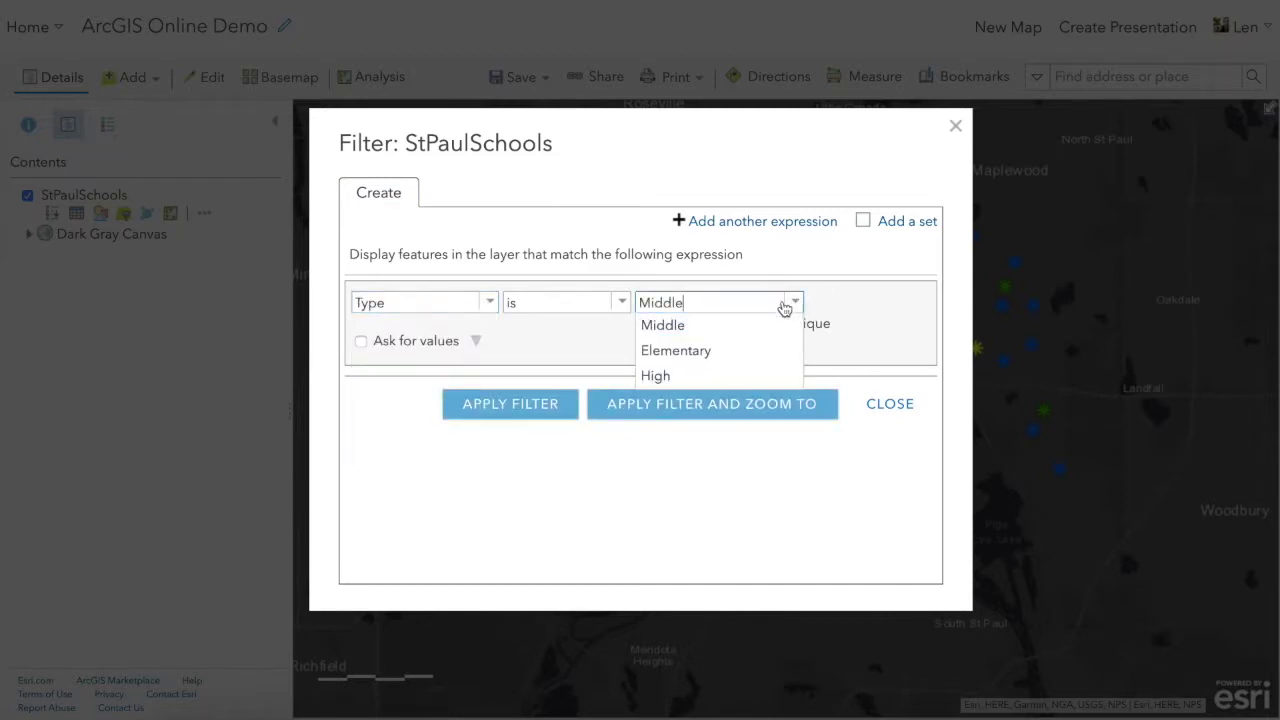
{"action": "left_click", "coordinate": [697, 375]}
{"action": "left_click", "coordinate": [520, 405]}
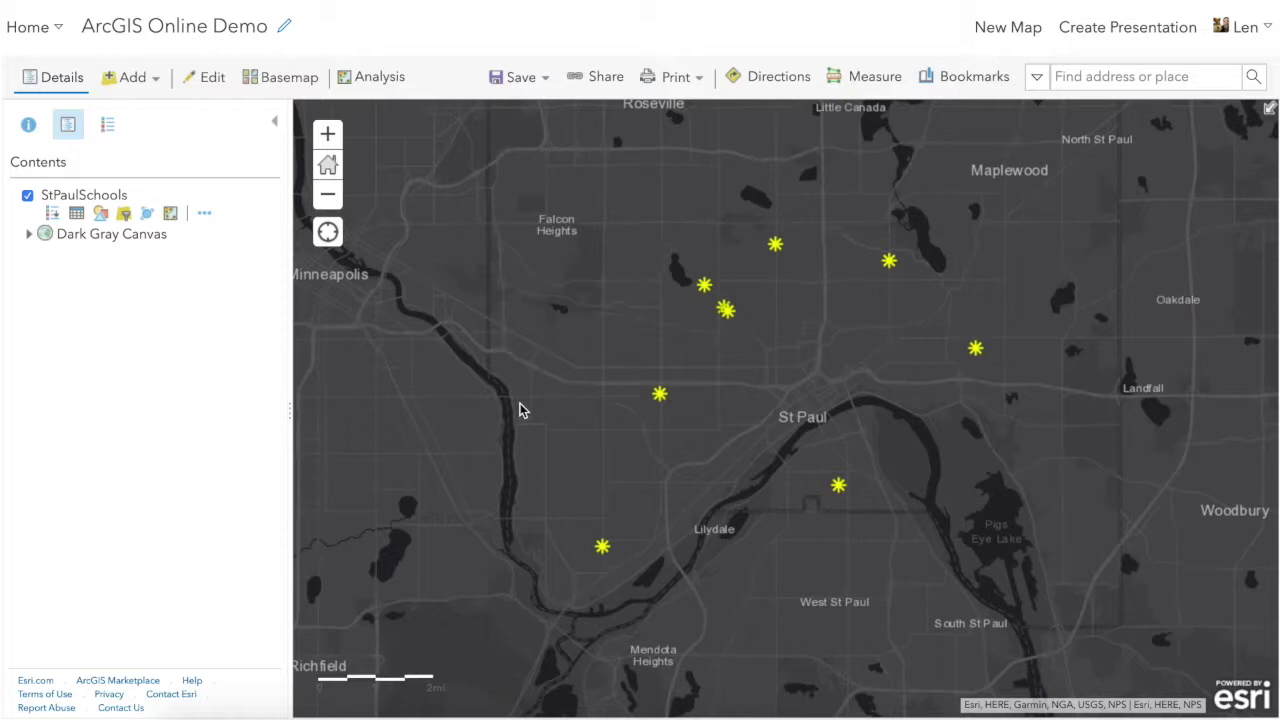
Run Create Drive-Time Areas on StPaulSchools using a Walking Time of 10 minutes, with traffic left off and overlapping areas.
{"action": "left_click", "coordinate": [124, 215]}
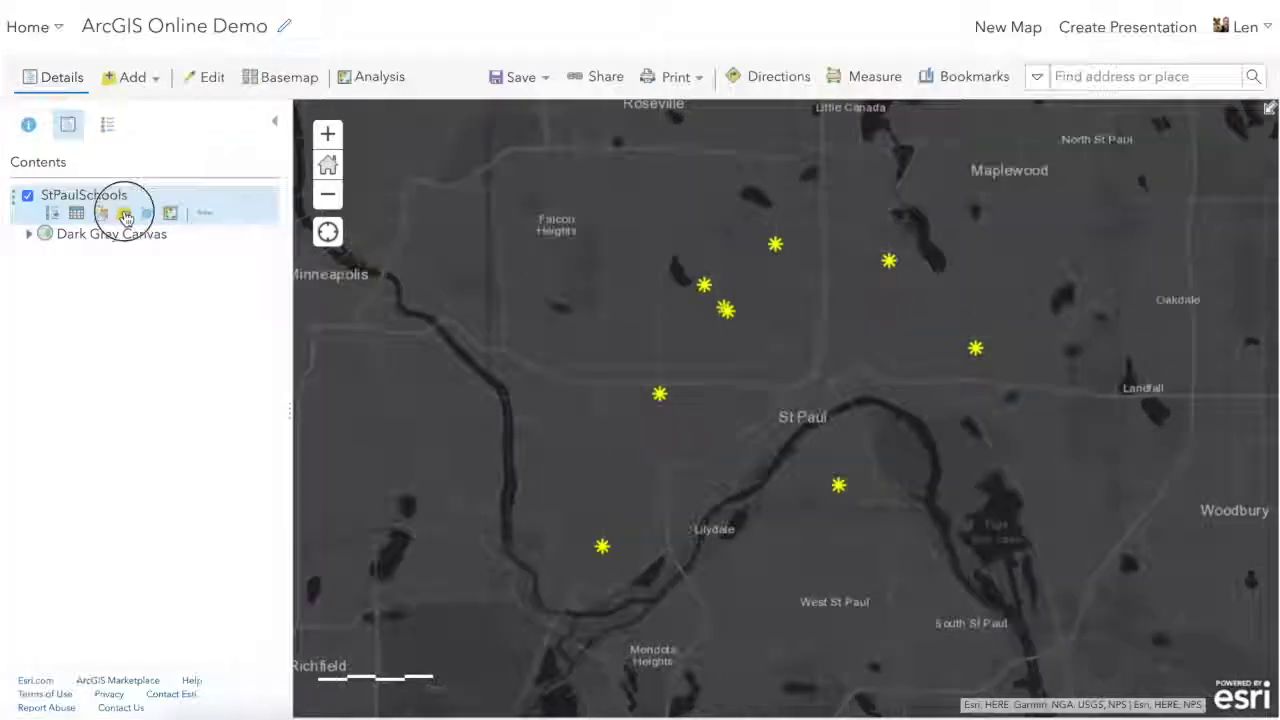
{"action": "left_click", "coordinate": [548, 280]}
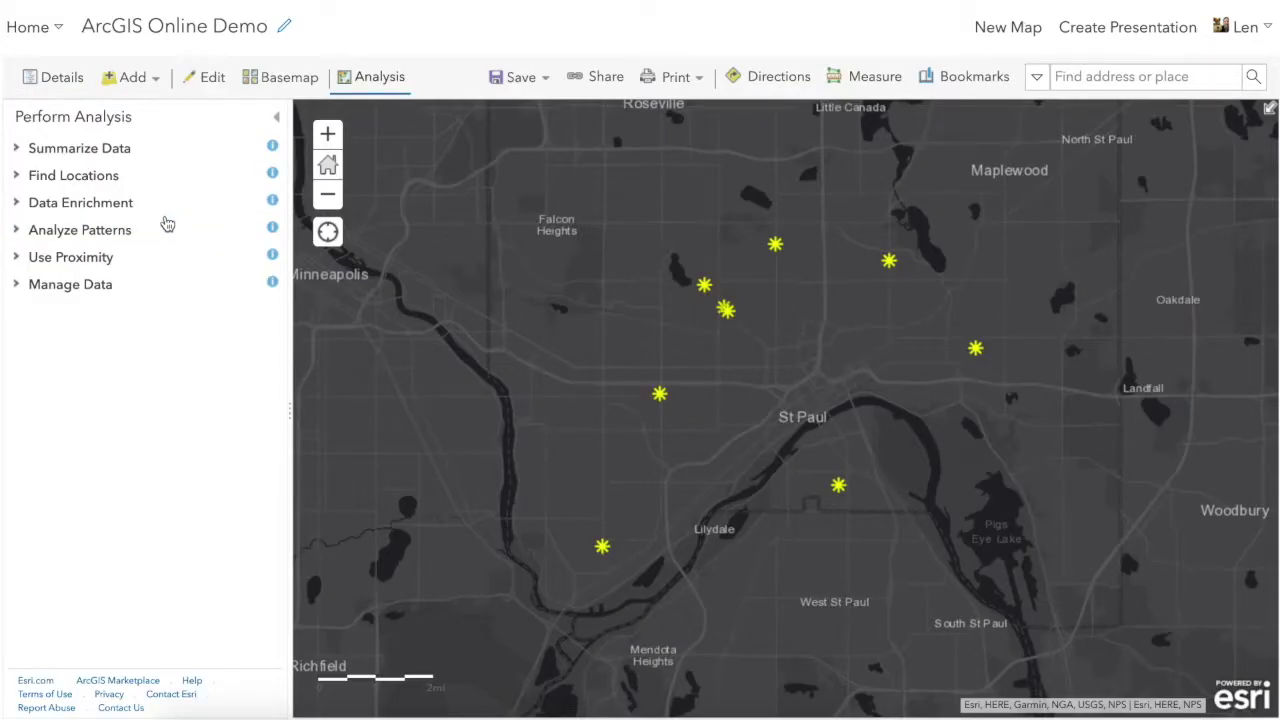
{"action": "left_click", "coordinate": [83, 261]}
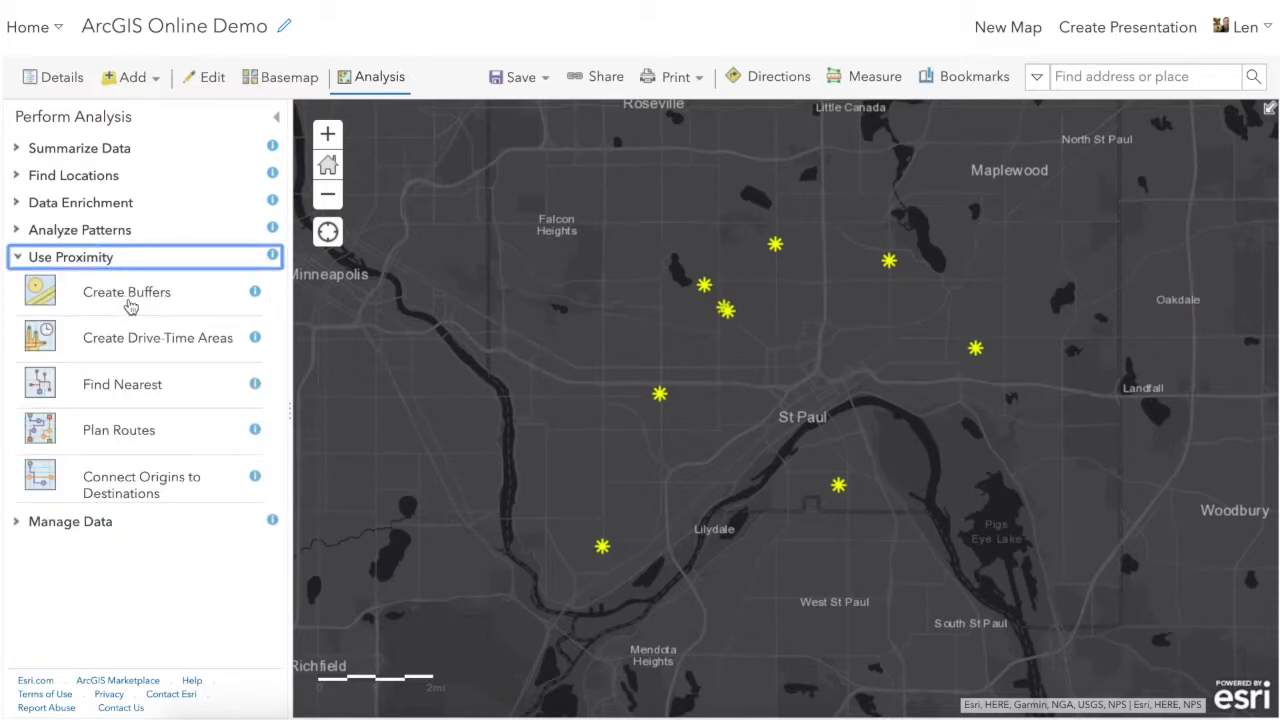
{"action": "left_click", "coordinate": [140, 339]}
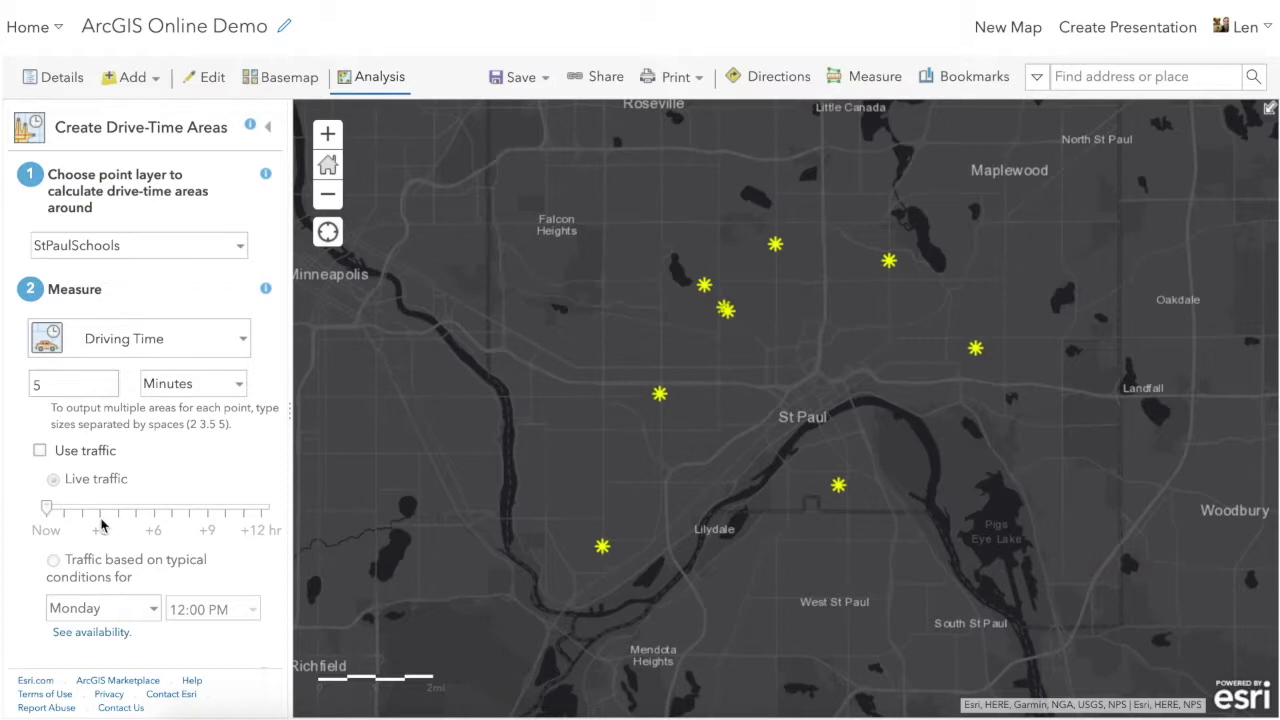
{"action": "left_click", "coordinate": [41, 453]}
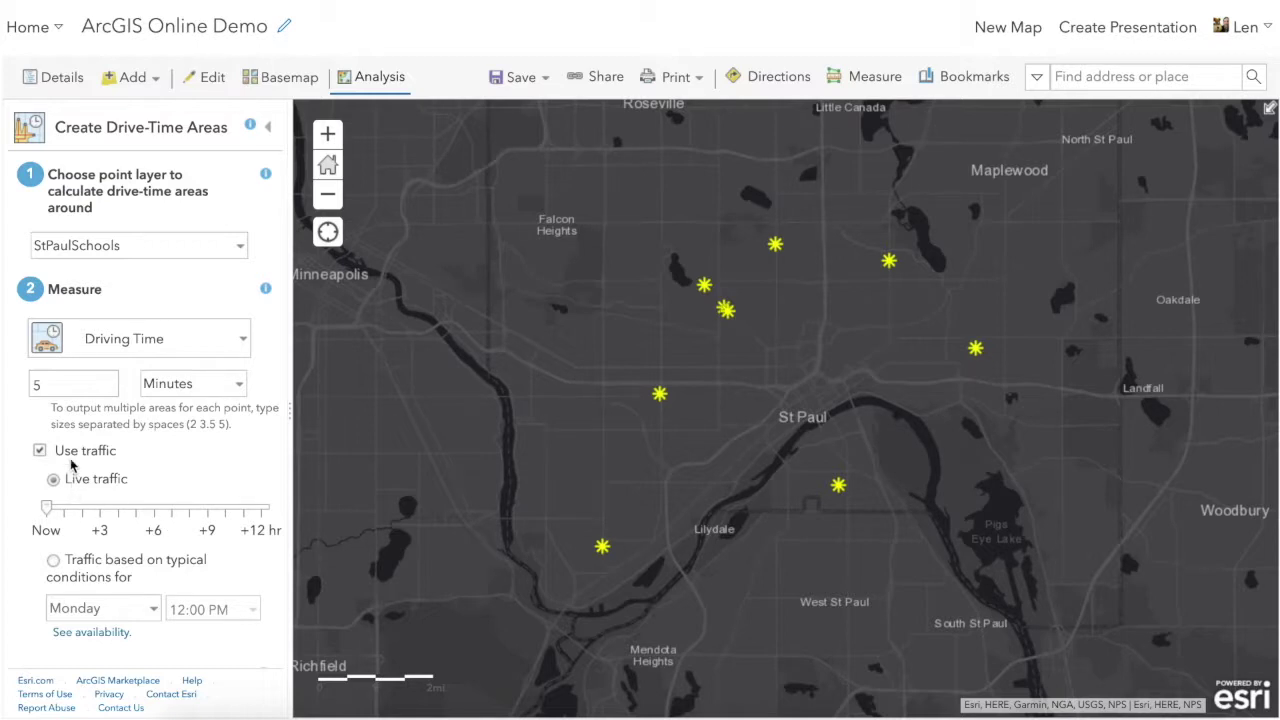
{"action": "left_click", "coordinate": [41, 452]}
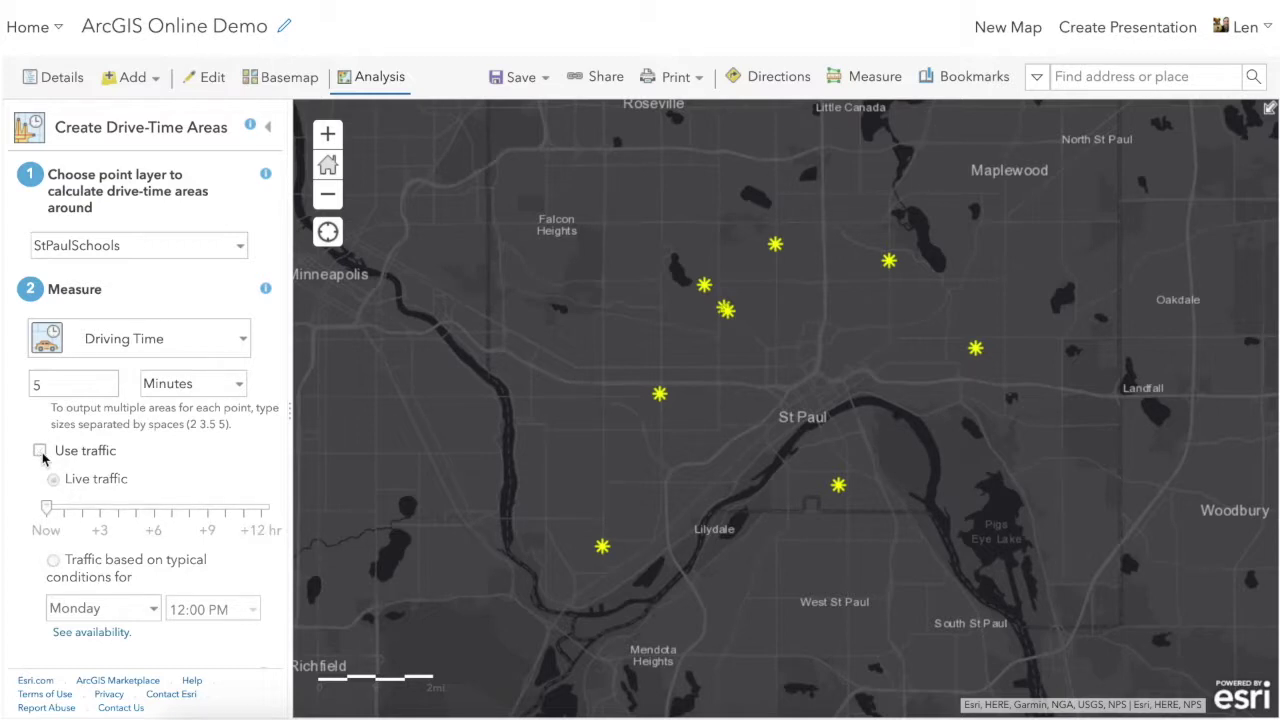
{"action": "left_click", "coordinate": [123, 341]}
{"action": "left_click", "coordinate": [131, 376]}
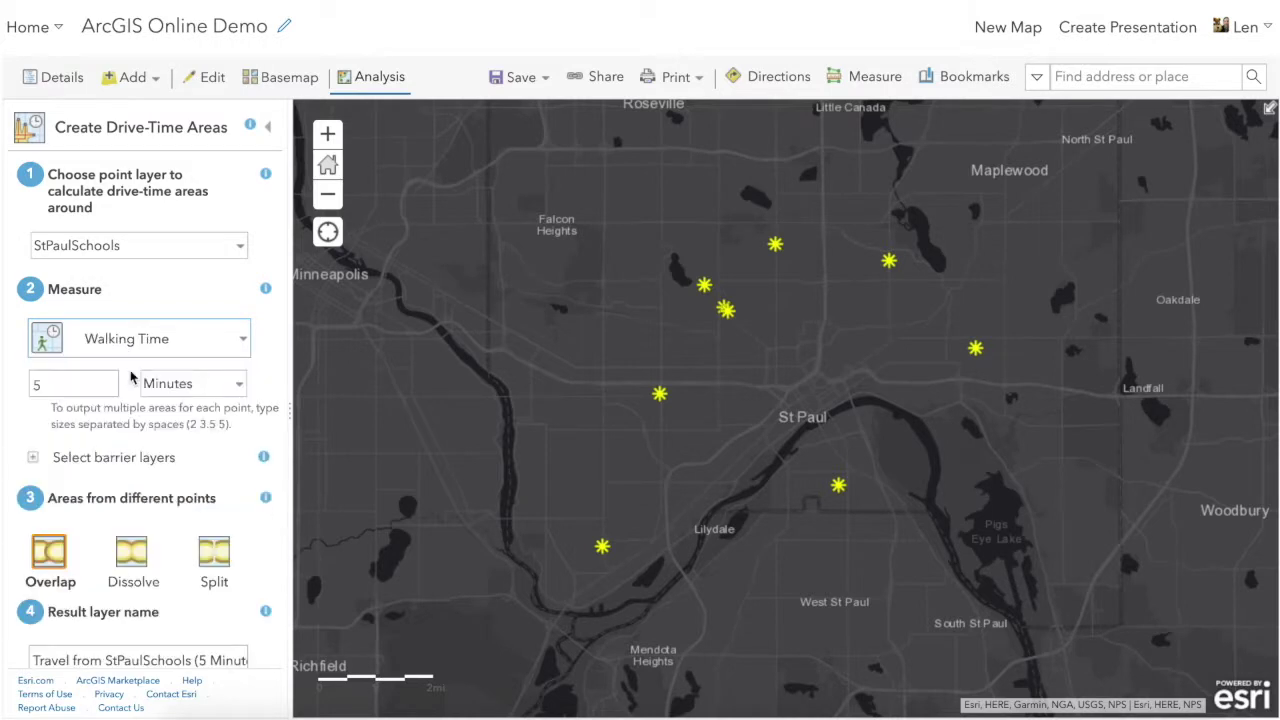
{"action": "double_click", "coordinate": [36, 385]}
{"action": "type", "text": "10"}
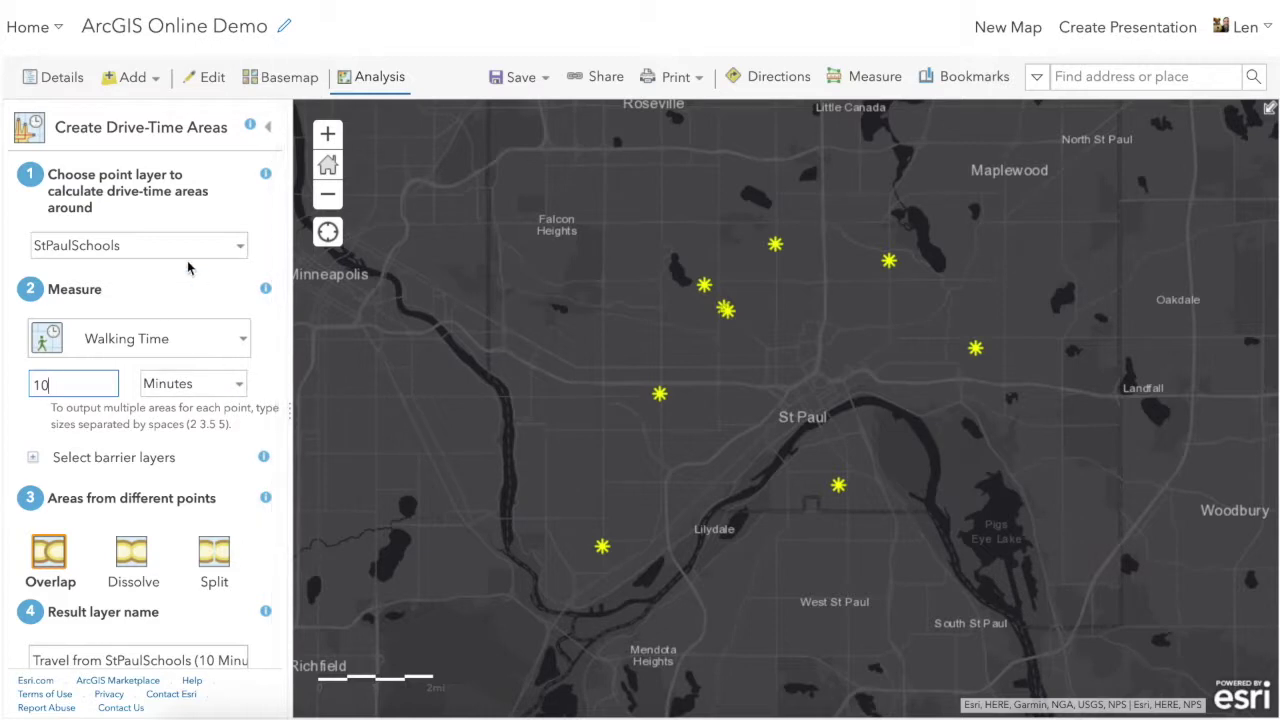
{"action": "scroll", "coordinate": [254, 390], "scroll_direction": "down", "scroll_amount": 3}
{"action": "left_click", "coordinate": [158, 640]}
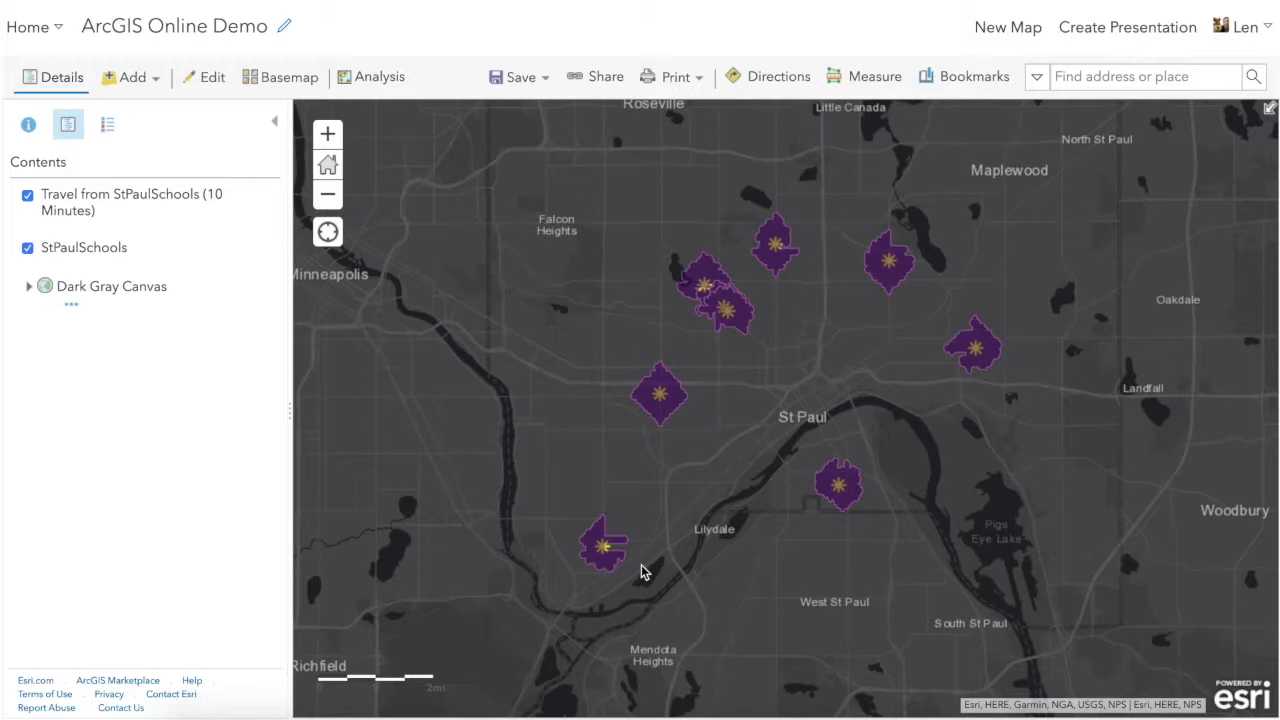
Zoom in on the southwesternmost school's walking area and switch the basemap to Imagery to inspect the surroundings.
{"action": "left_click_drag", "start_coordinate": [562, 511], "coordinate": [651, 603]}
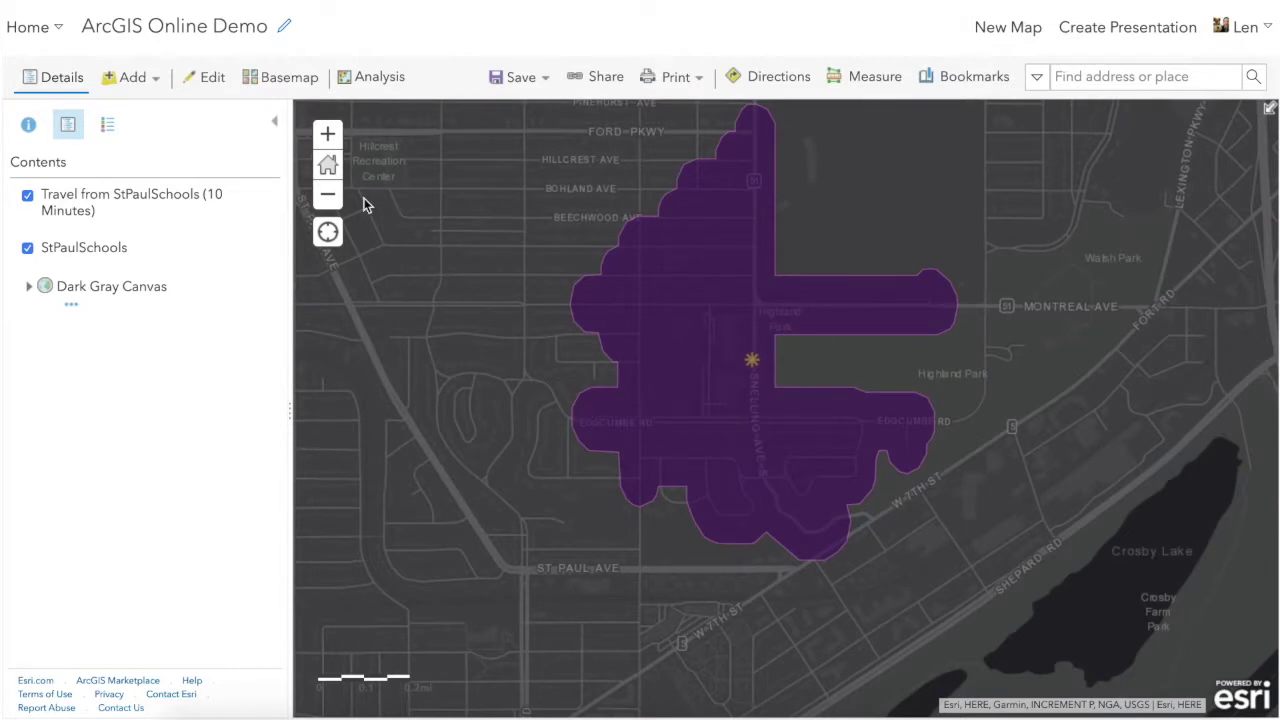
{"action": "left_click", "coordinate": [276, 78]}
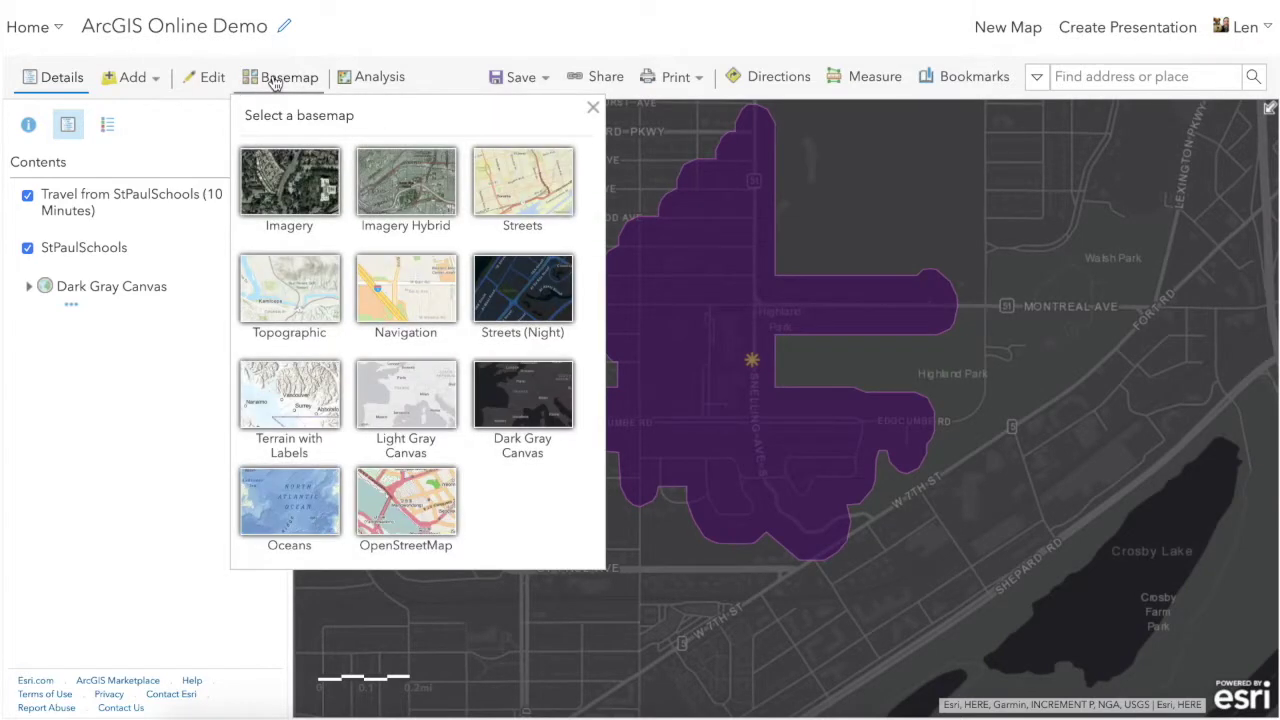
{"action": "left_click", "coordinate": [294, 178]}
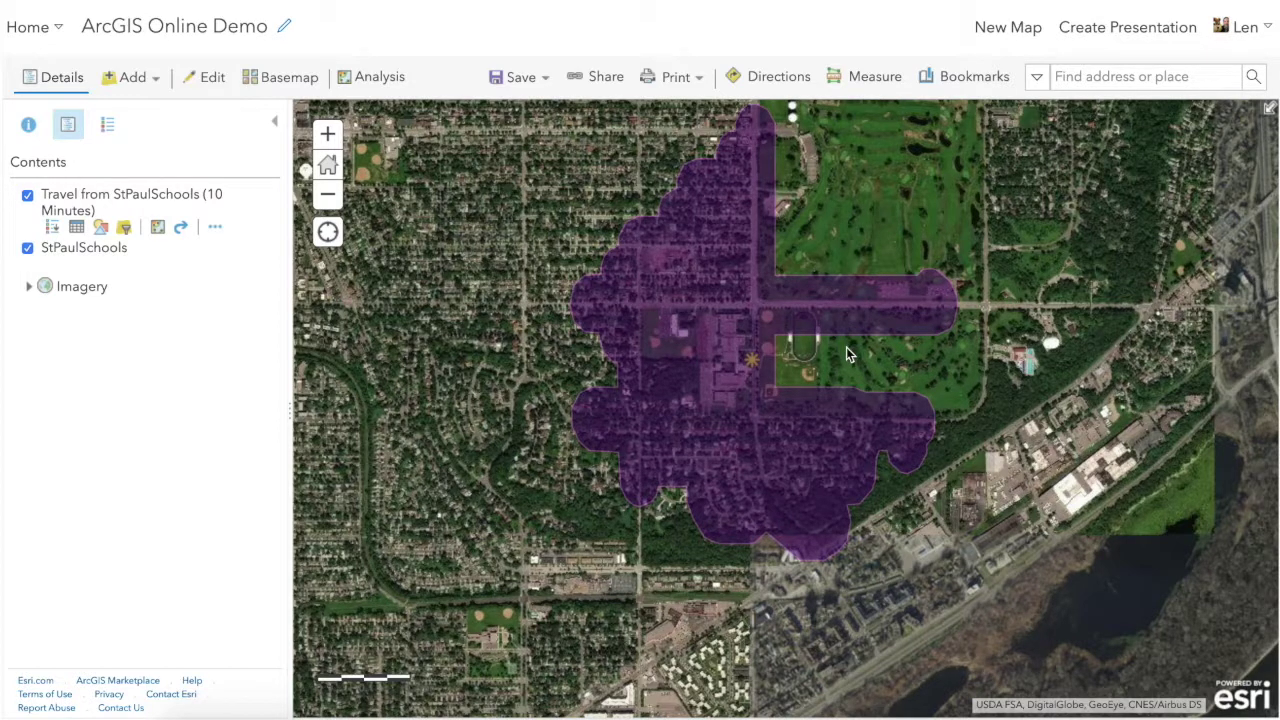
Return the map to its default extent and set the basemap to Dark Gray Canvas.
{"action": "left_click", "coordinate": [327, 167]}
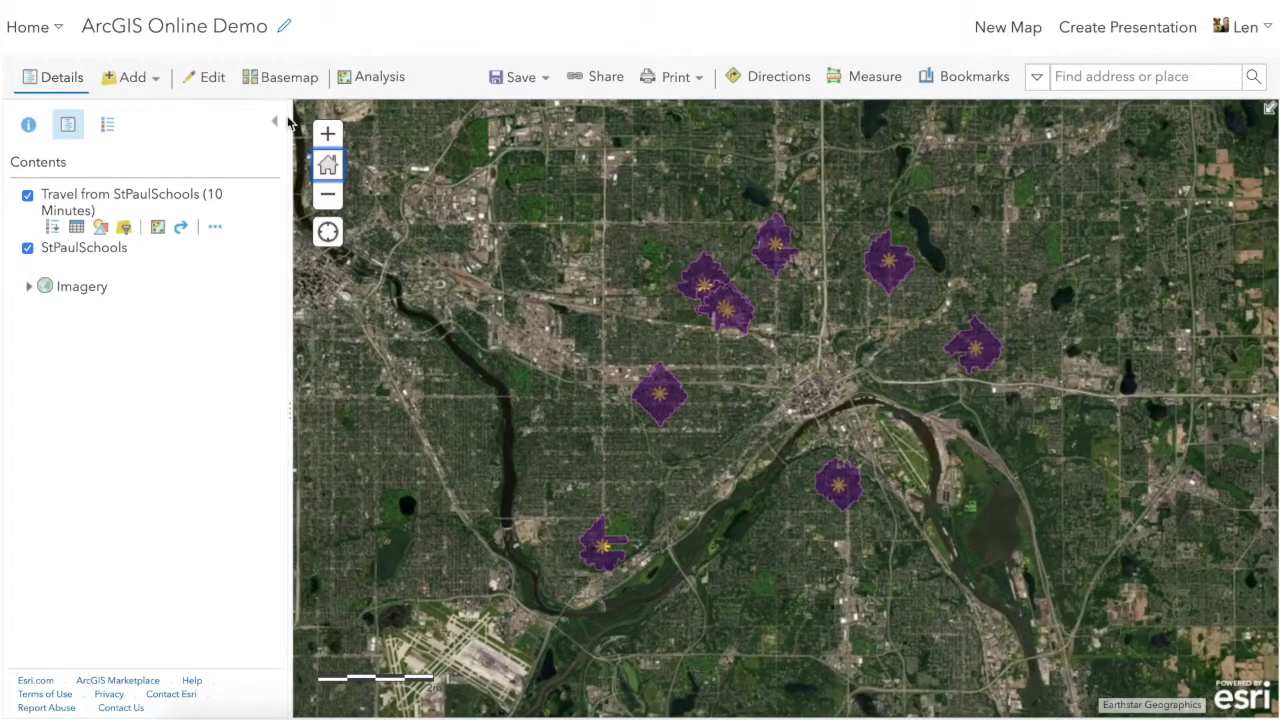
{"action": "left_click", "coordinate": [266, 78]}
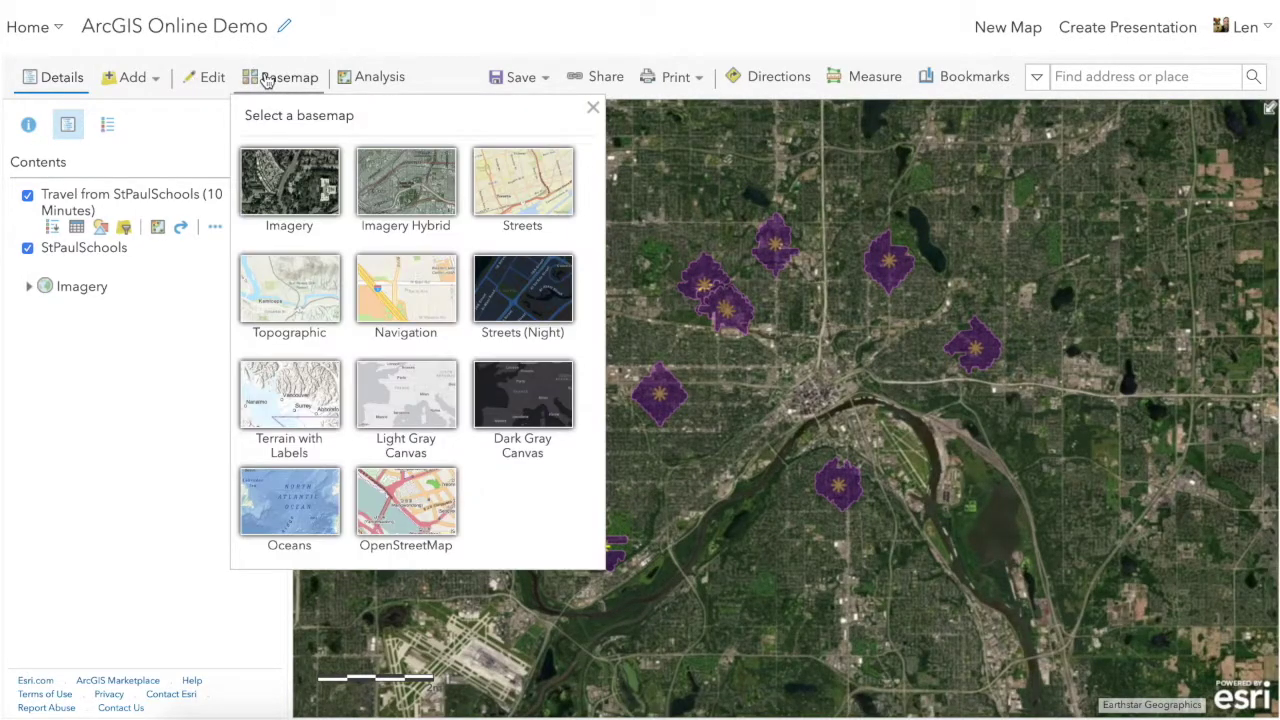
{"action": "left_click", "coordinate": [541, 405]}
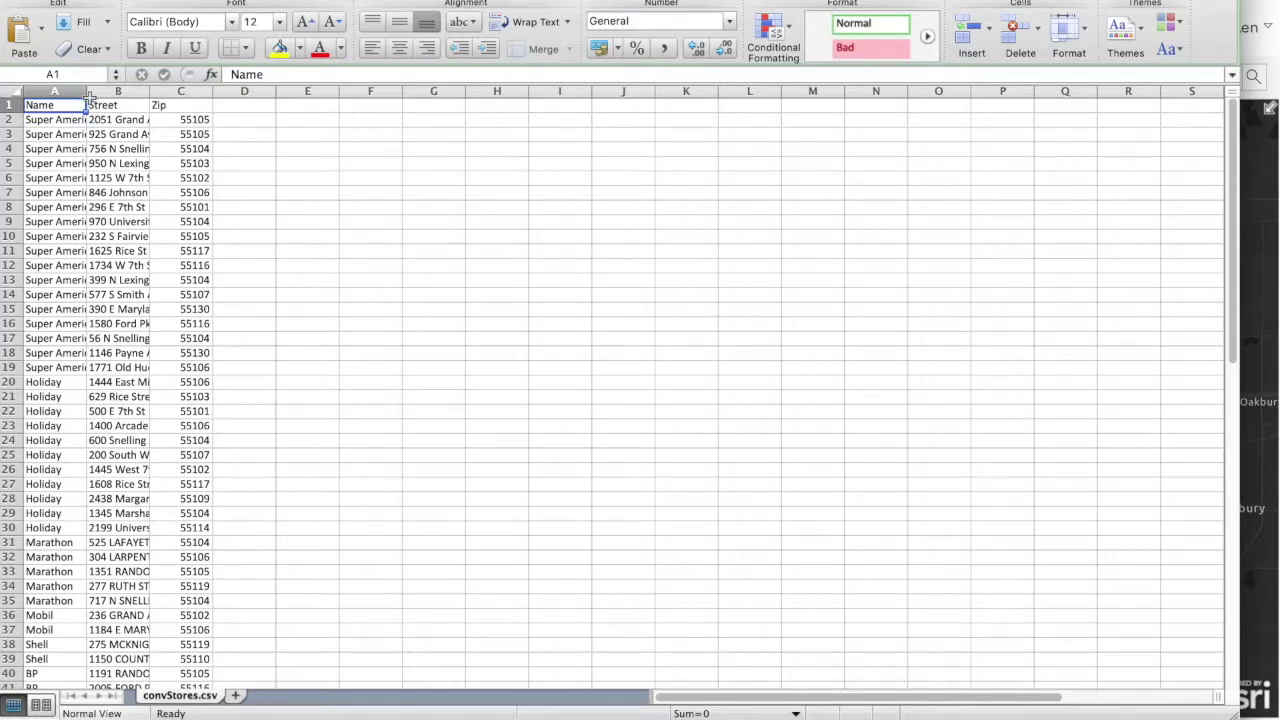
Widen the Street column of convStores.csv in Excel to read the store addresses, and close the file without saving.
{"action": "double_click", "coordinate": [149, 93]}
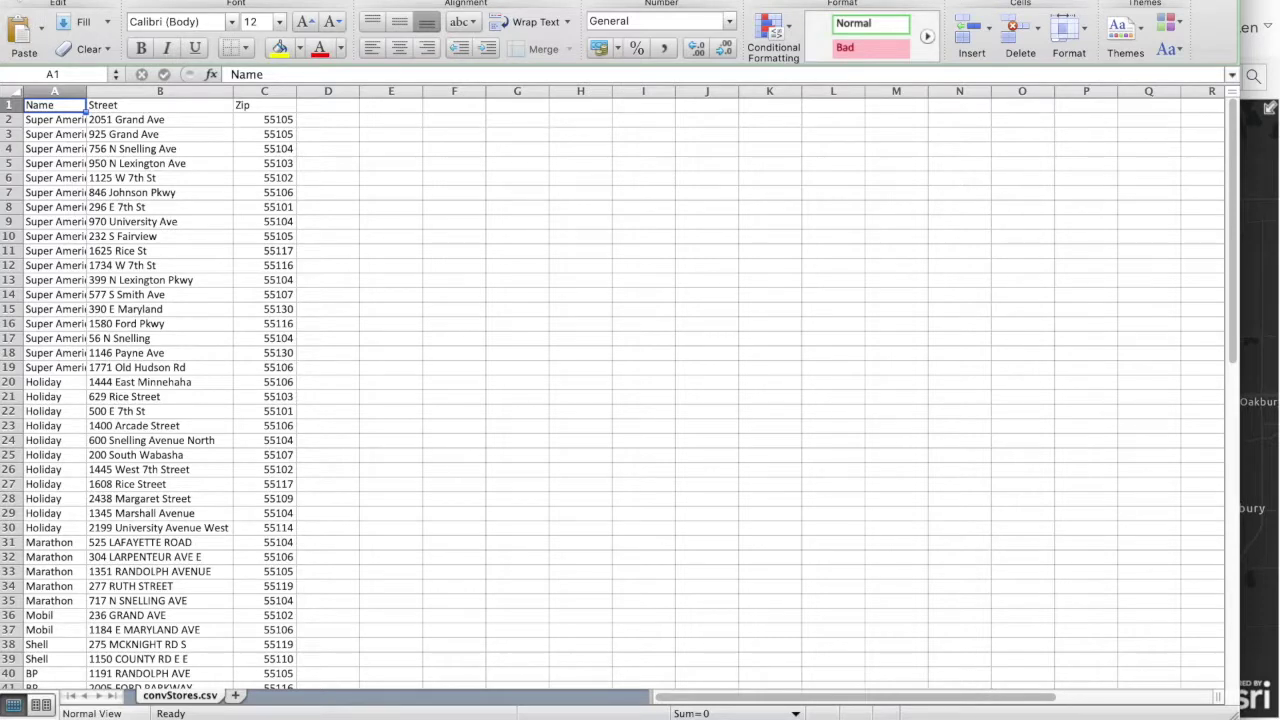
{"action": "key", "text": "super+w"}
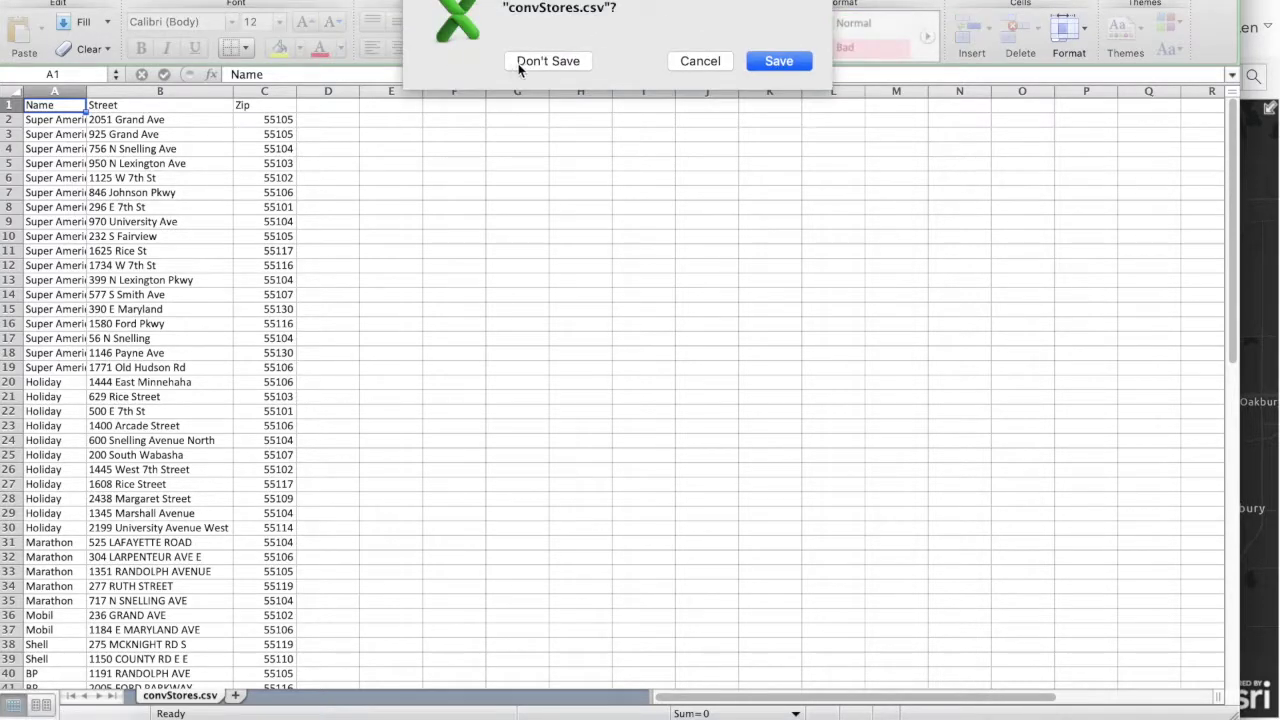
{"action": "left_click", "coordinate": [522, 62]}
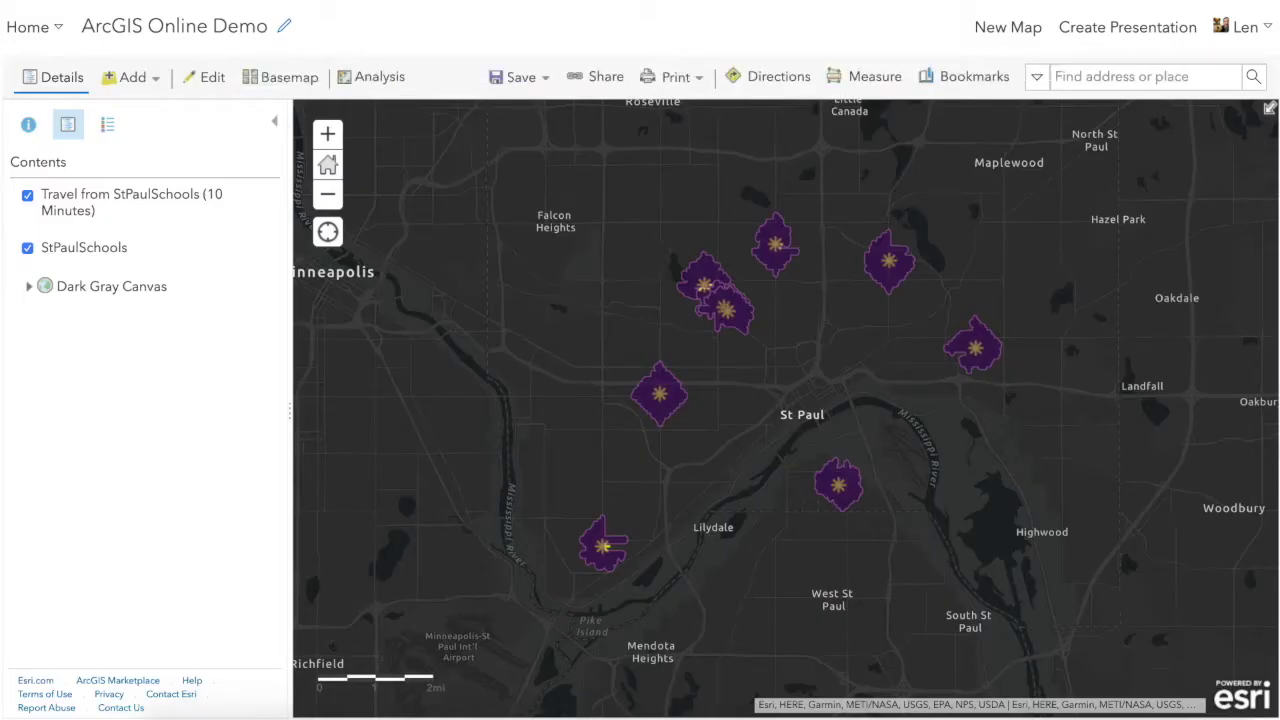
Add convStores.csv to the ArcGIS Online map, located by addresses, and style the stores by Name with unique symbols.
{"action": "left_click_drag", "start_coordinate": [1279, 256], "coordinate": [1090, 329]}
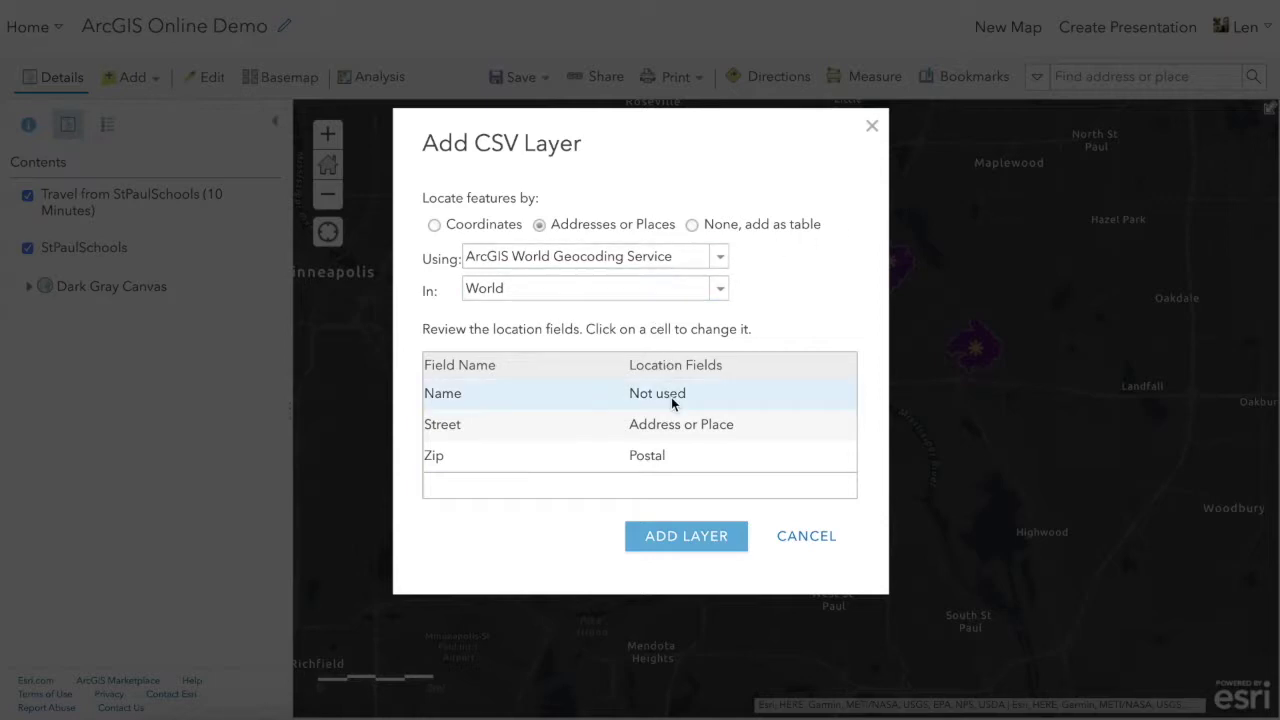
{"action": "left_click", "coordinate": [698, 536]}
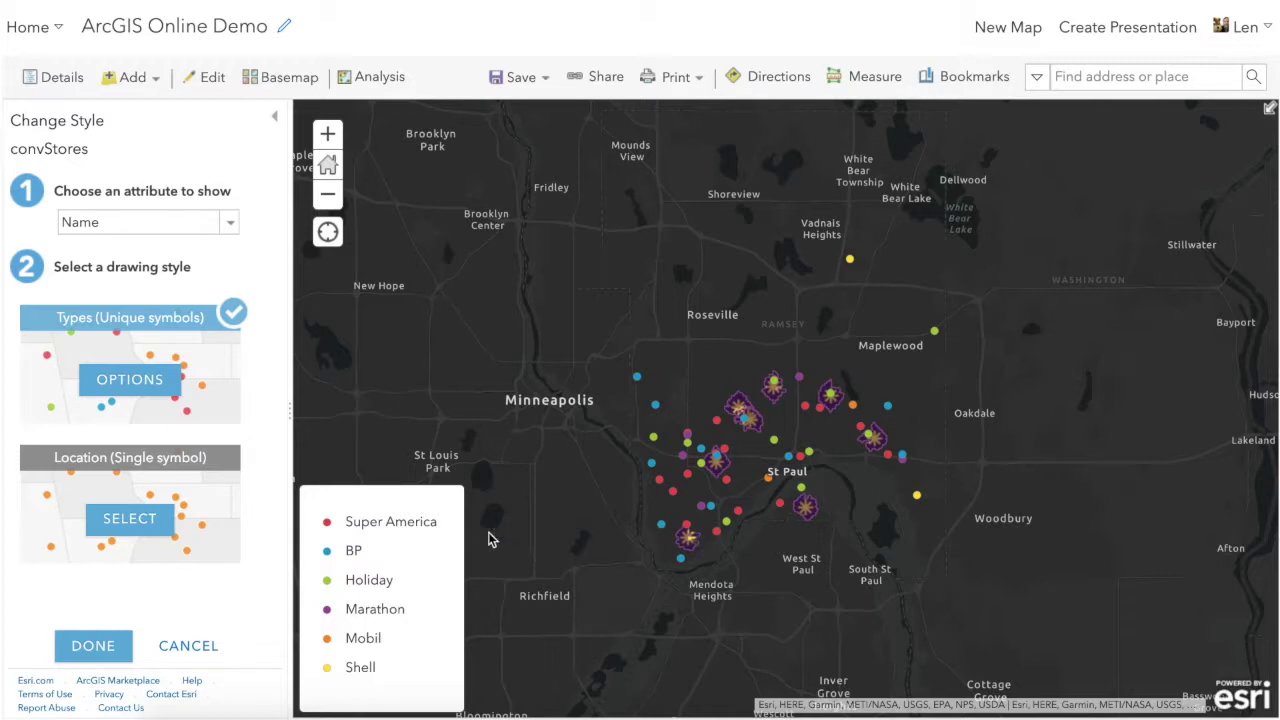
{"action": "left_click", "coordinate": [93, 645]}
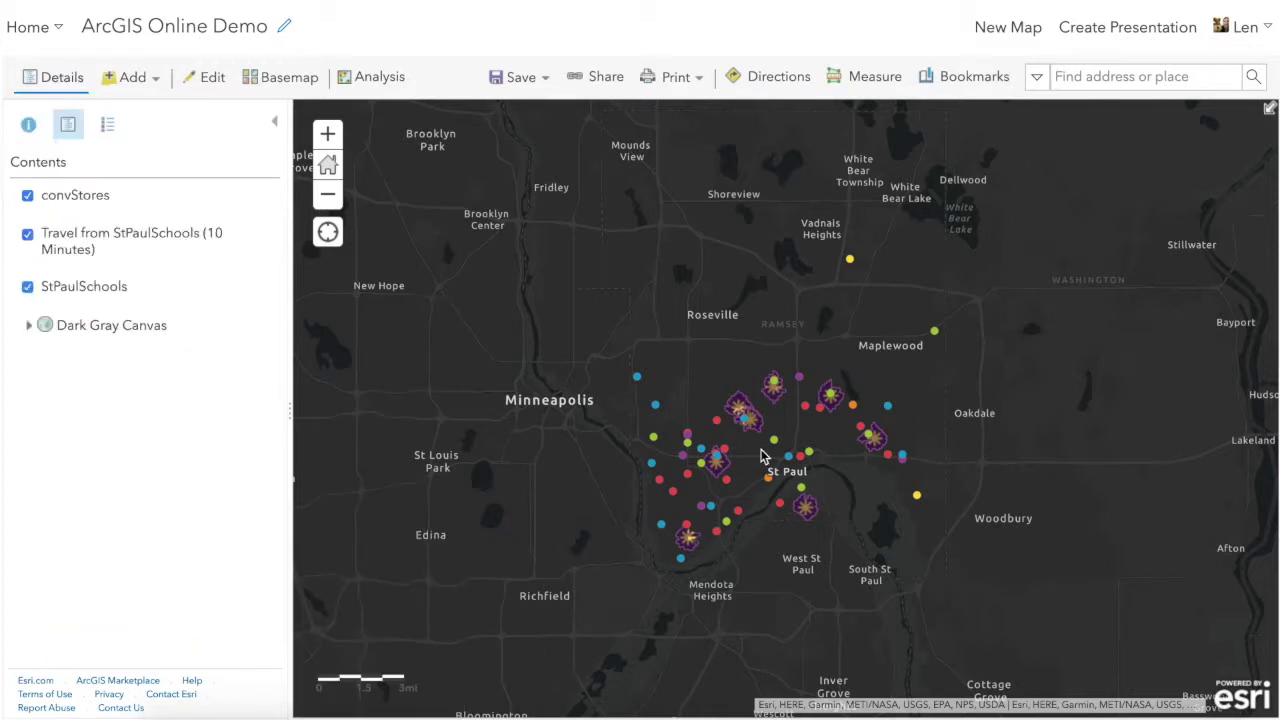
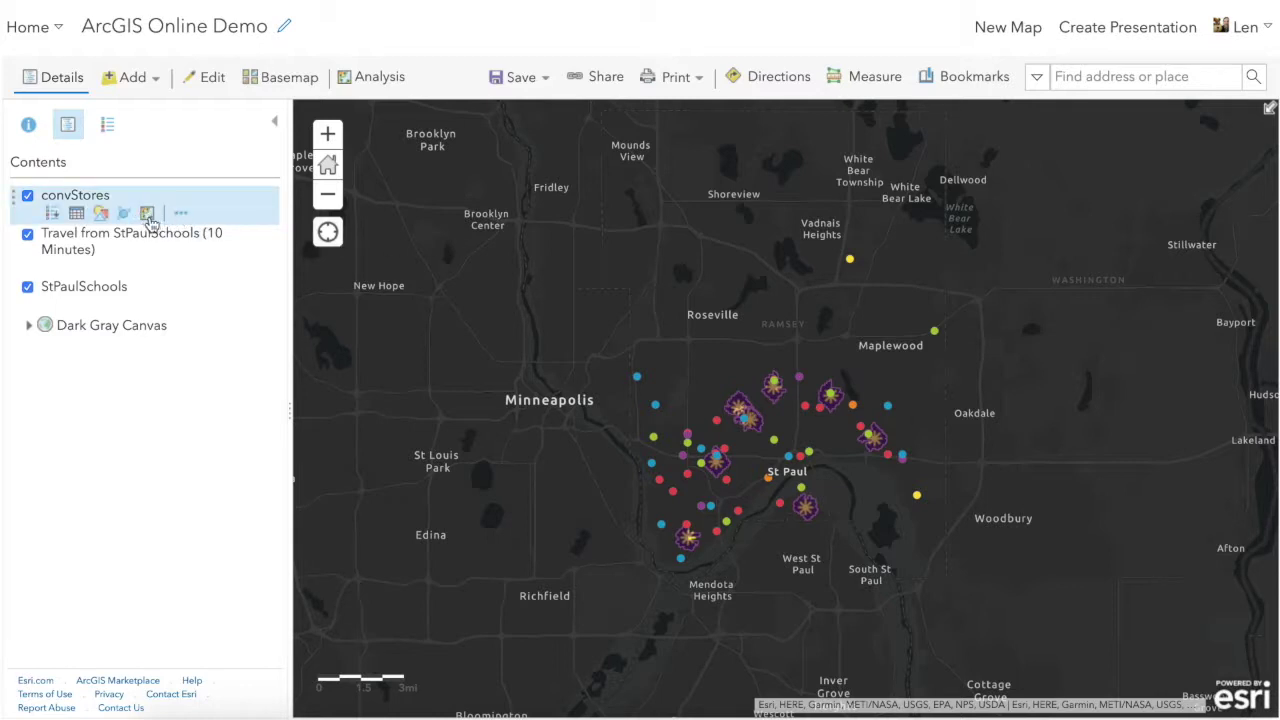
Run Summarize Within to count convStores points inside the 10-minute school travel areas, and open the result layer's table.
{"action": "left_click", "coordinate": [147, 216]}
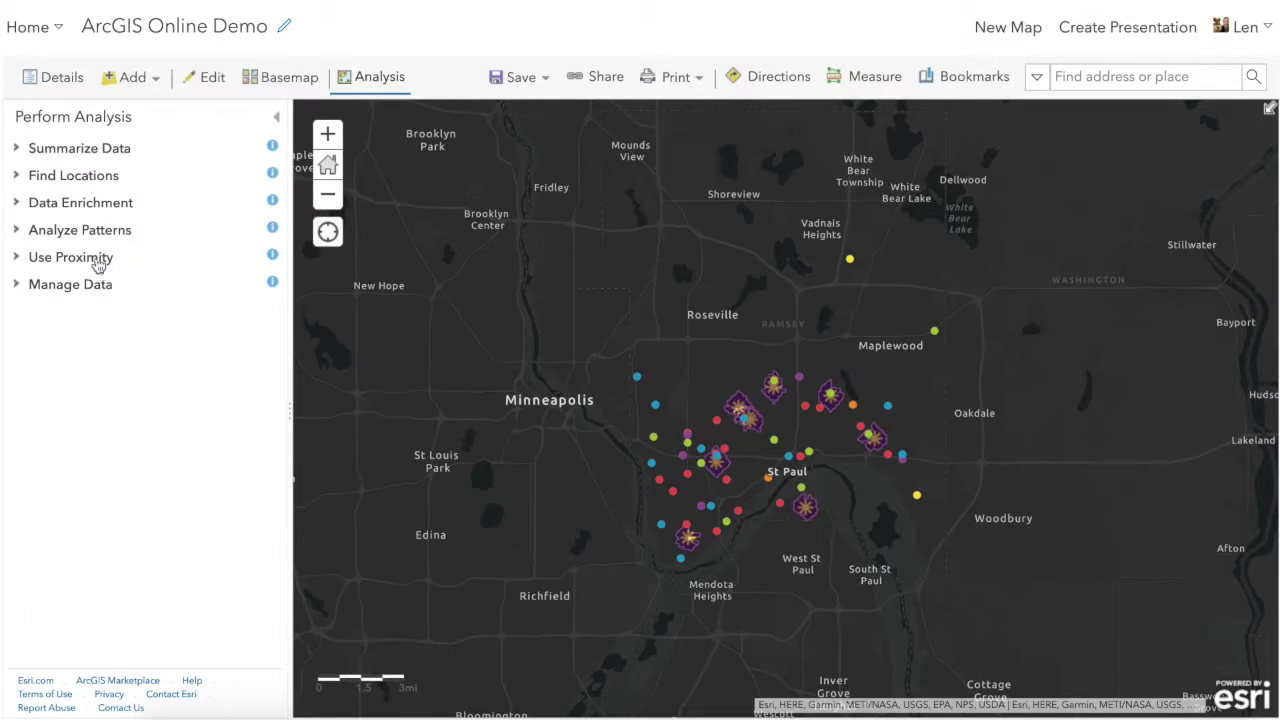
{"action": "left_click", "coordinate": [88, 149]}
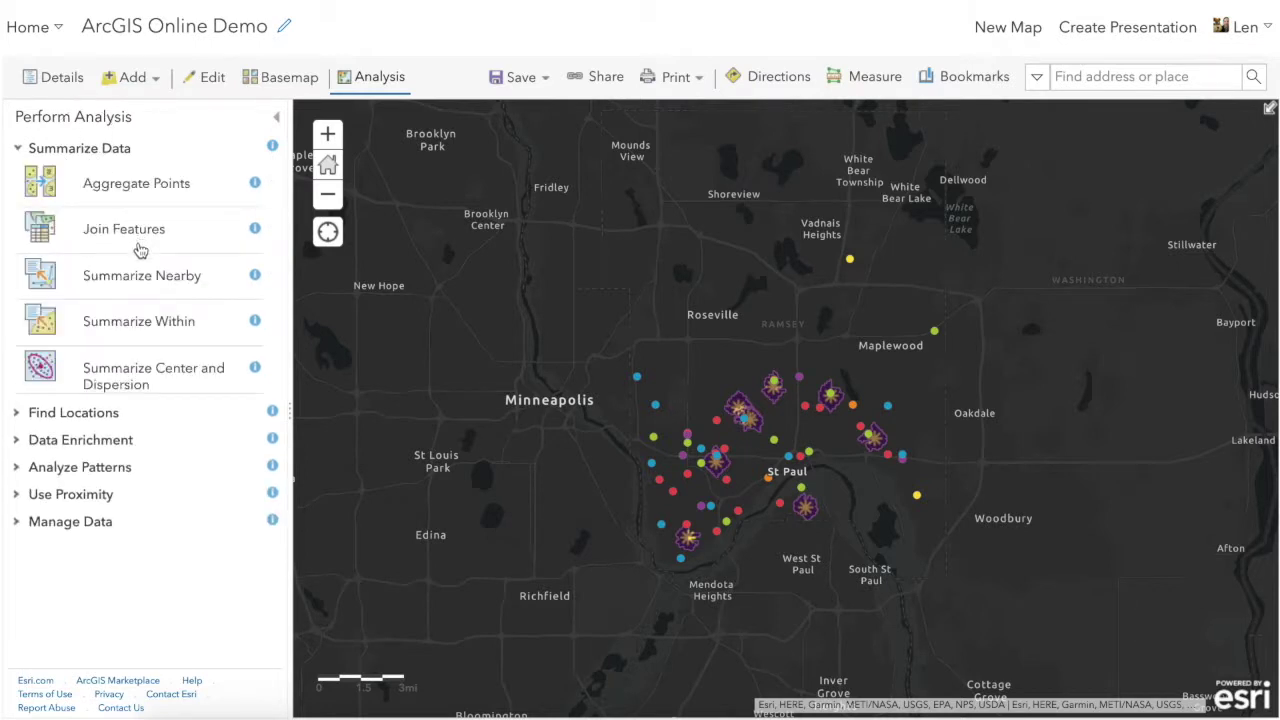
{"action": "left_click", "coordinate": [146, 322]}
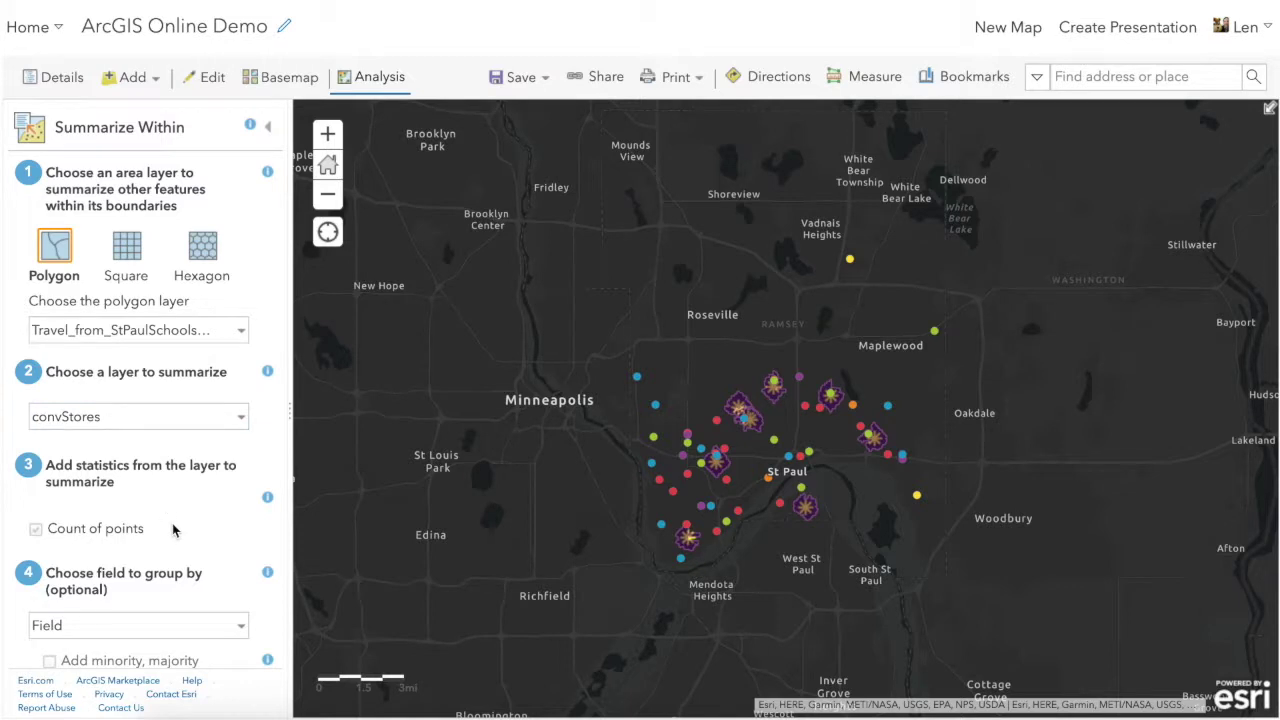
{"action": "scroll", "coordinate": [172, 525], "scroll_direction": "down", "scroll_amount": 5}
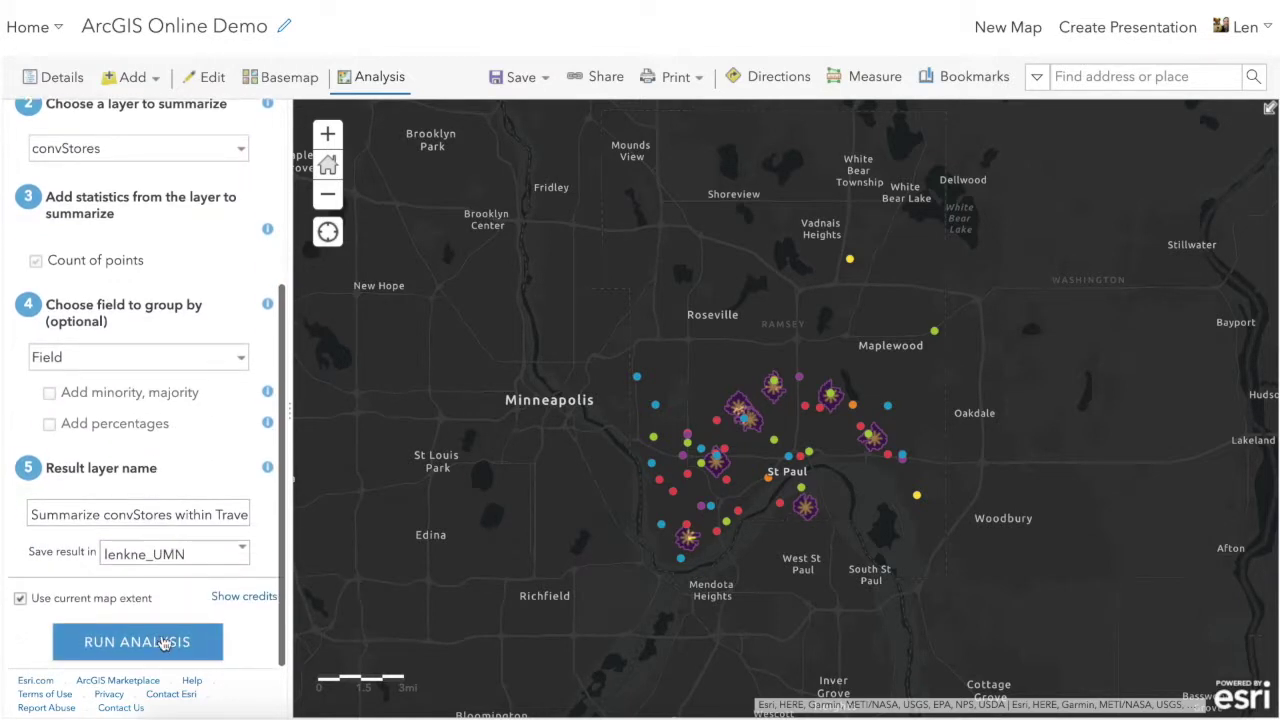
{"action": "left_click", "coordinate": [157, 646]}
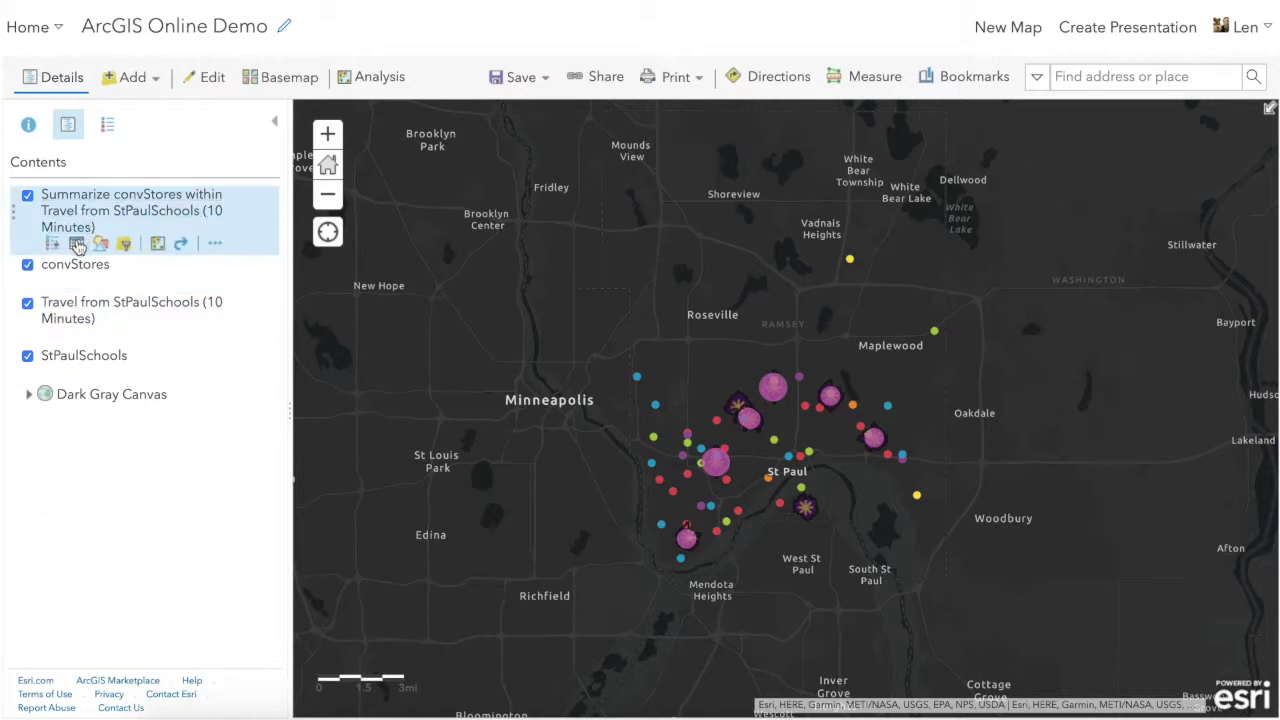
{"action": "left_click", "coordinate": [77, 246]}
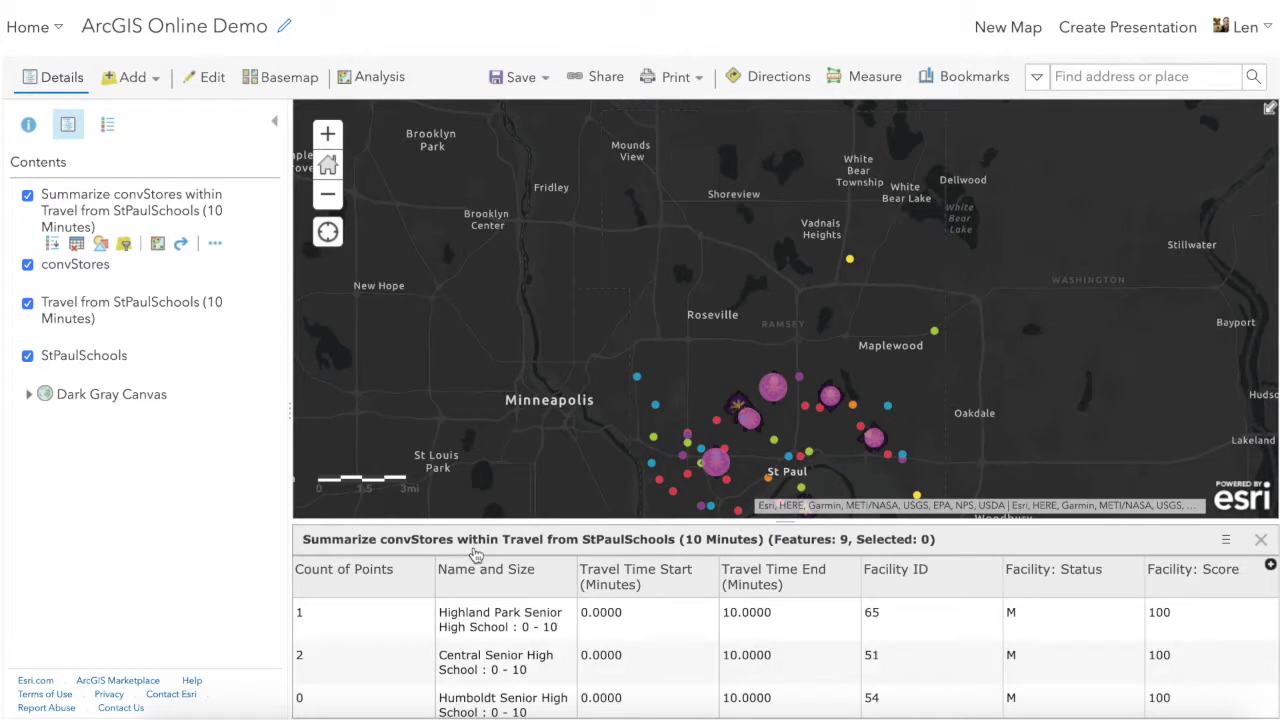
Sort the summary table by Count of Points descending and select the Central Senior High School record, leaving the summary layer hidden and its table closed.
{"action": "left_click", "coordinate": [386, 584]}
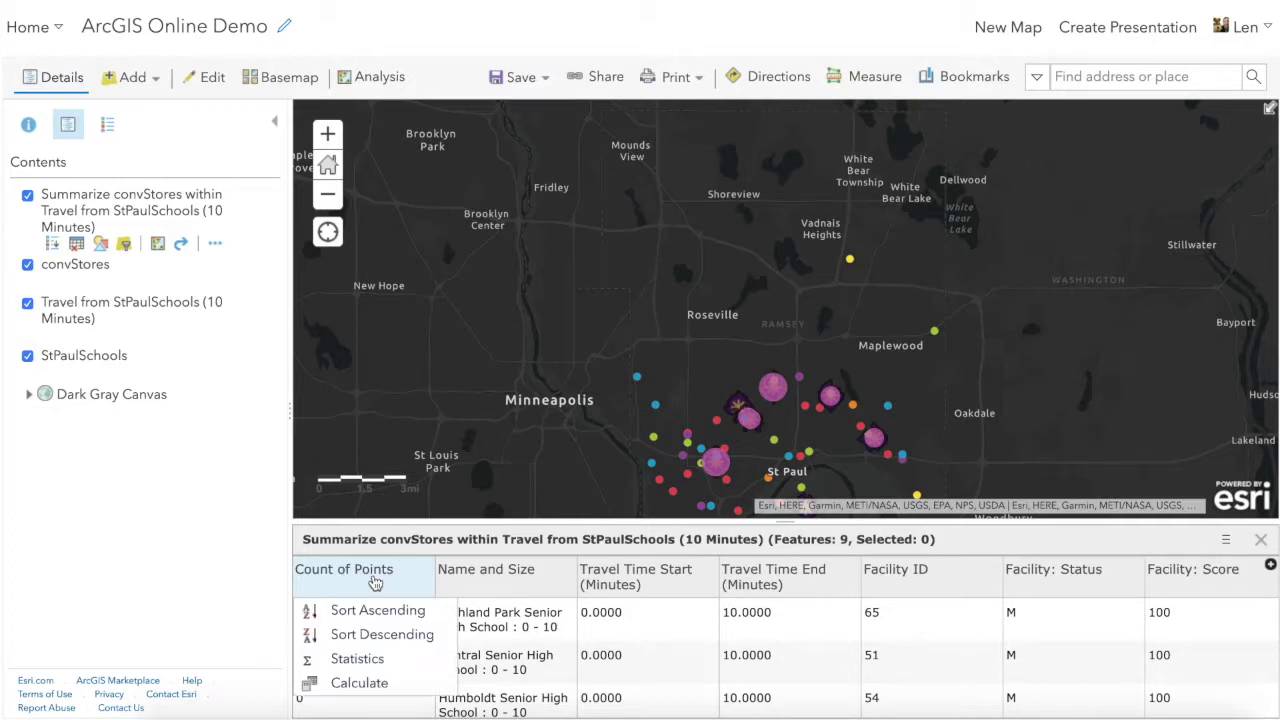
{"action": "left_click", "coordinate": [381, 638]}
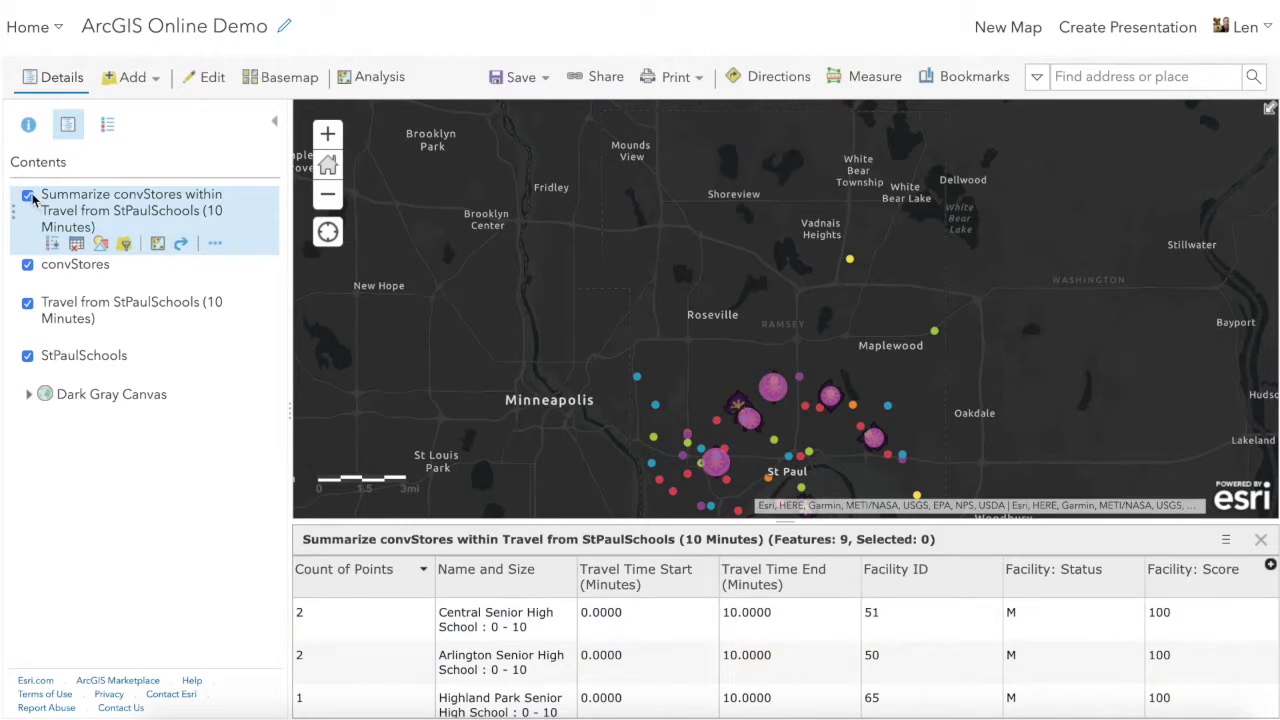
{"action": "left_click", "coordinate": [28, 196]}
{"action": "left_click", "coordinate": [365, 618]}
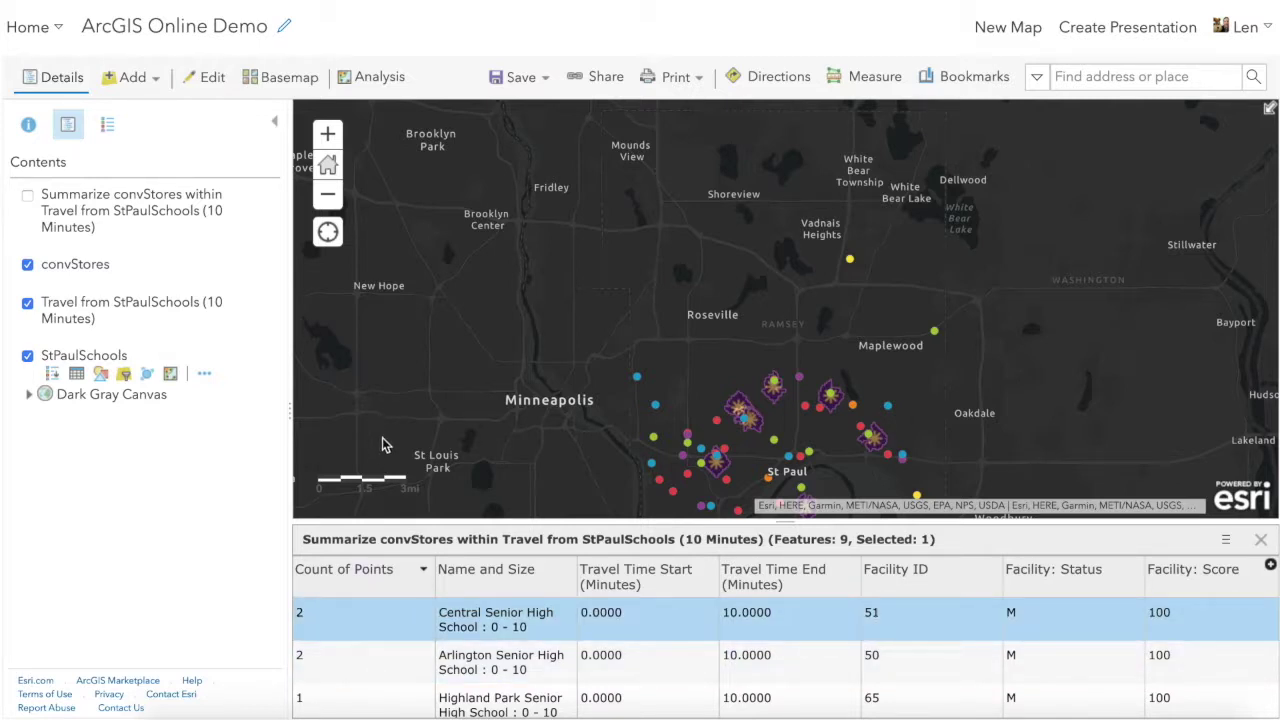
{"action": "left_click", "coordinate": [1262, 541]}
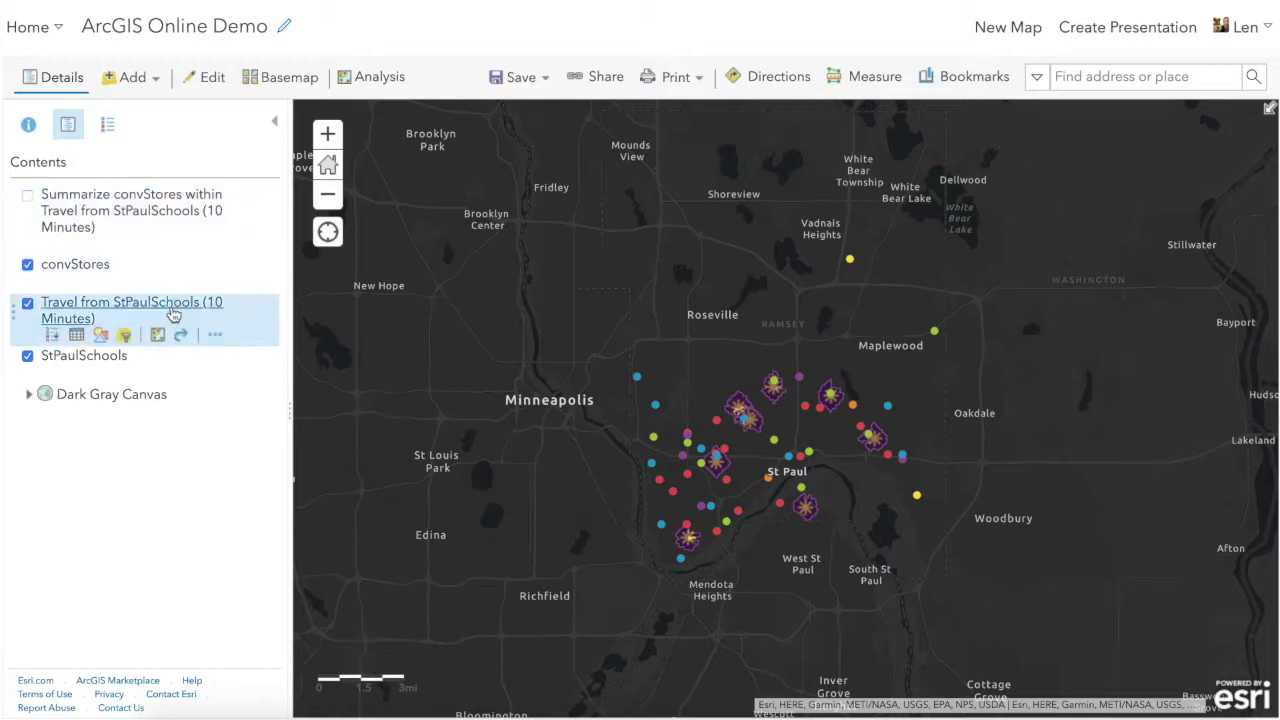
Run Enrich Layer on Travel from StPaulSchools (10 Minutes) with the 2018 Median Household Income variable for the United States.
{"action": "left_click", "coordinate": [157, 337]}
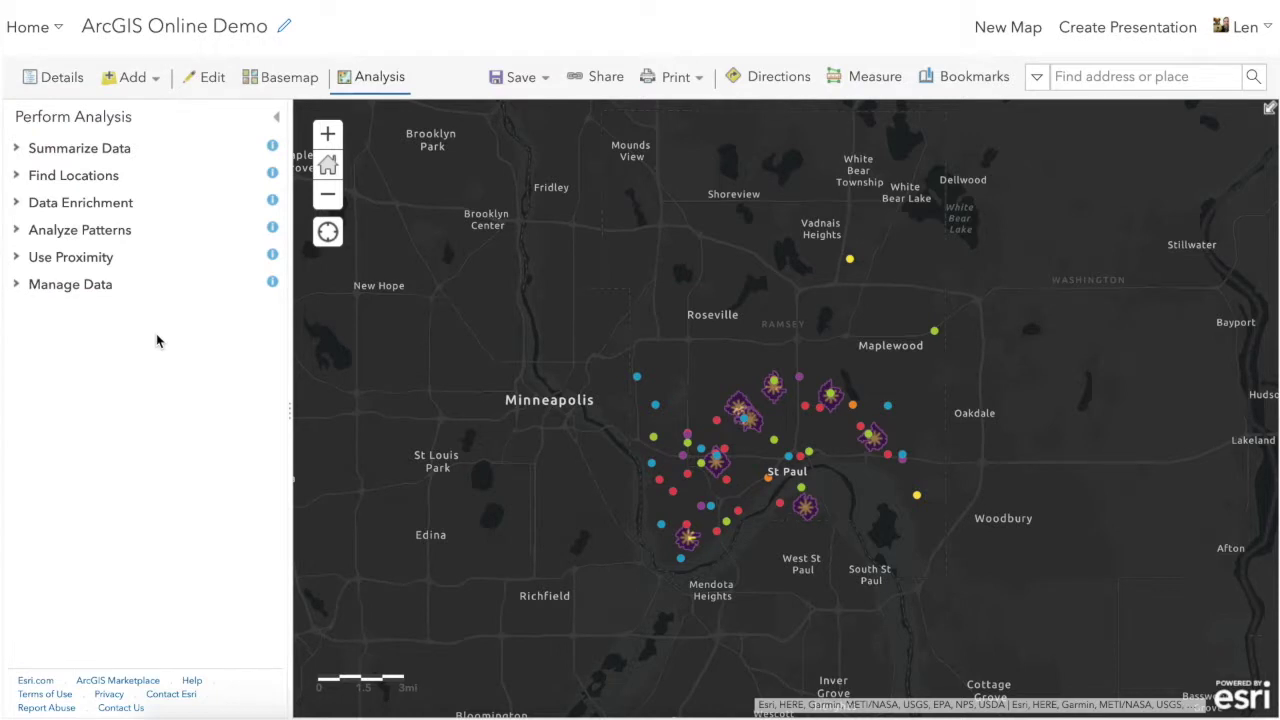
{"action": "left_click", "coordinate": [90, 206]}
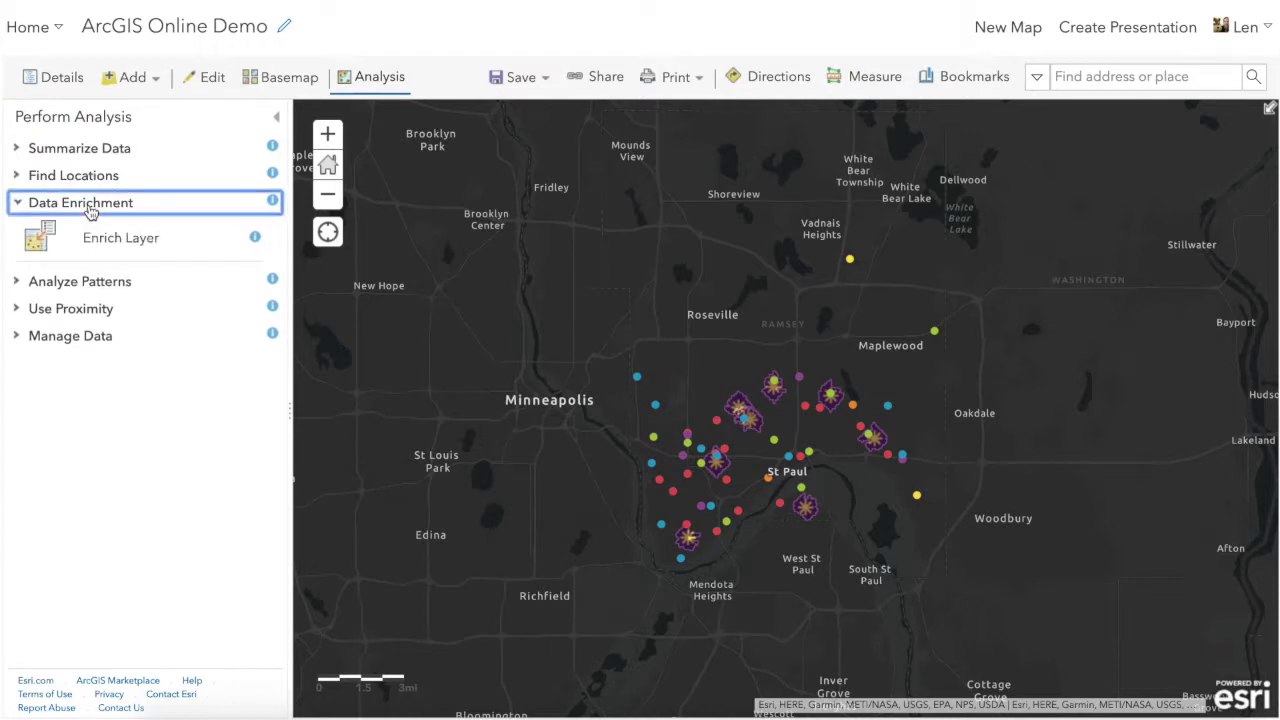
{"action": "left_click", "coordinate": [106, 242]}
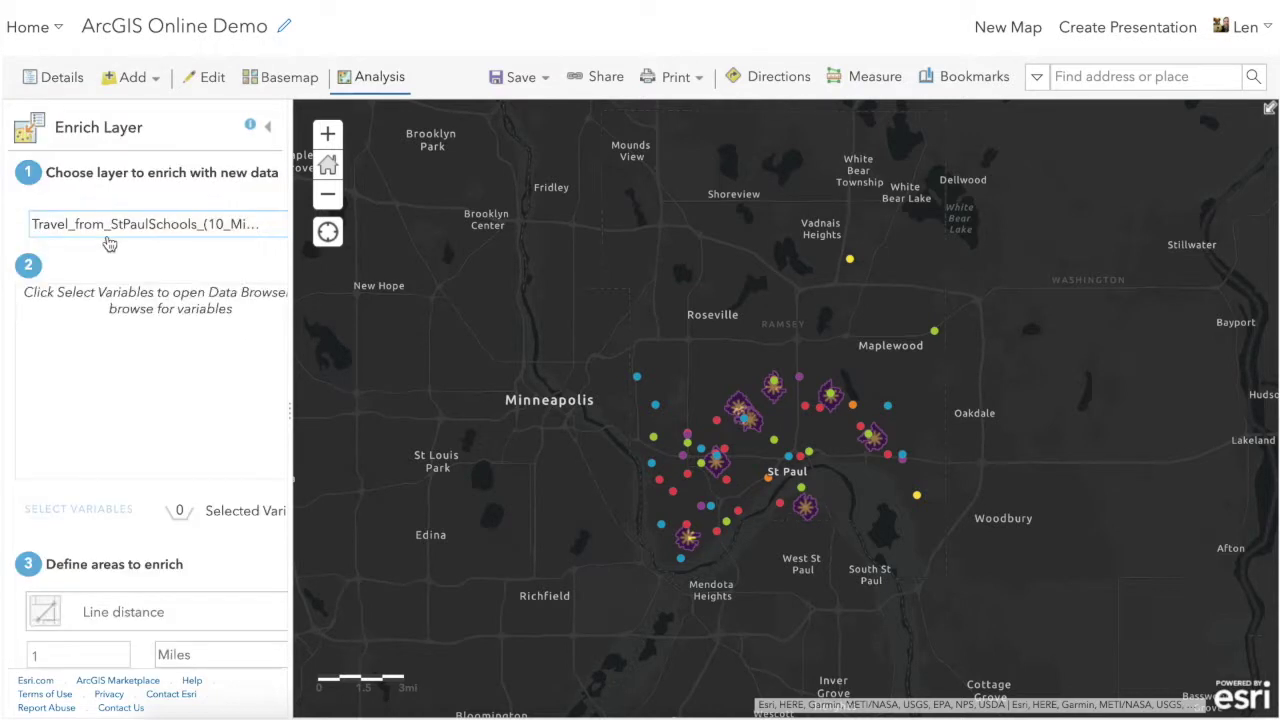
{"action": "left_click_drag", "start_coordinate": [286, 366], "coordinate": [398, 377]}
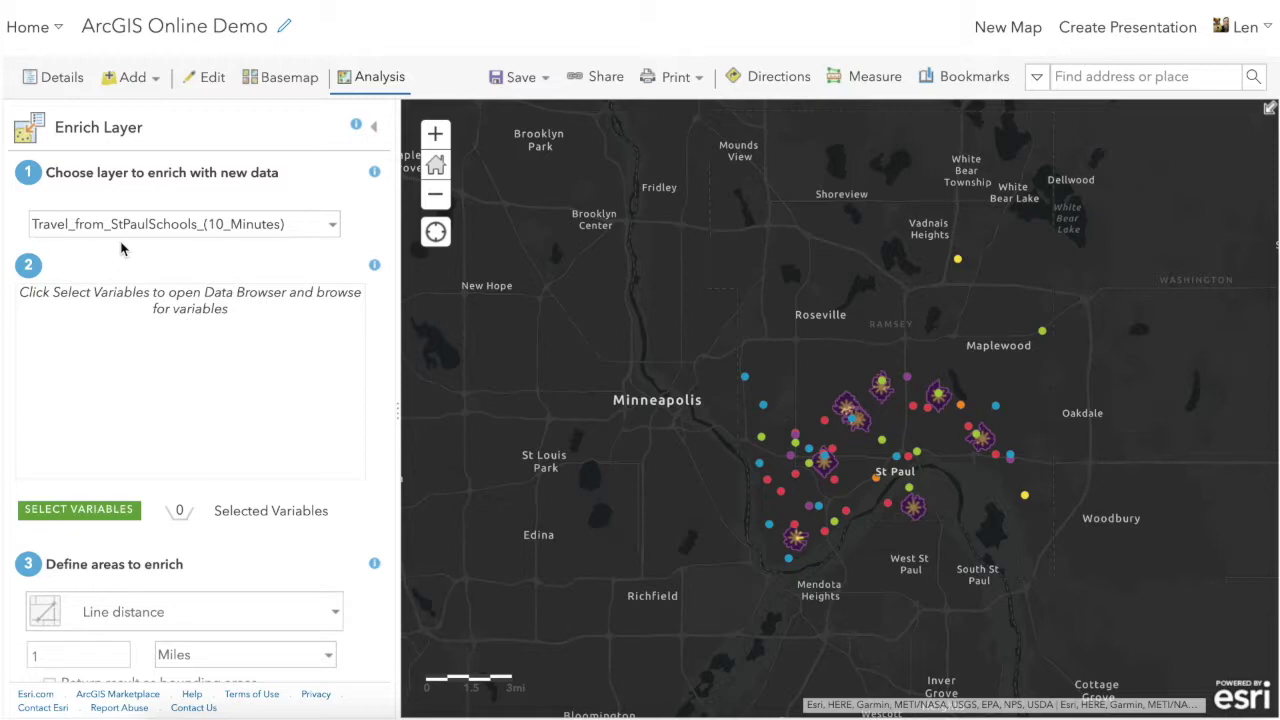
{"action": "left_click", "coordinate": [88, 509]}
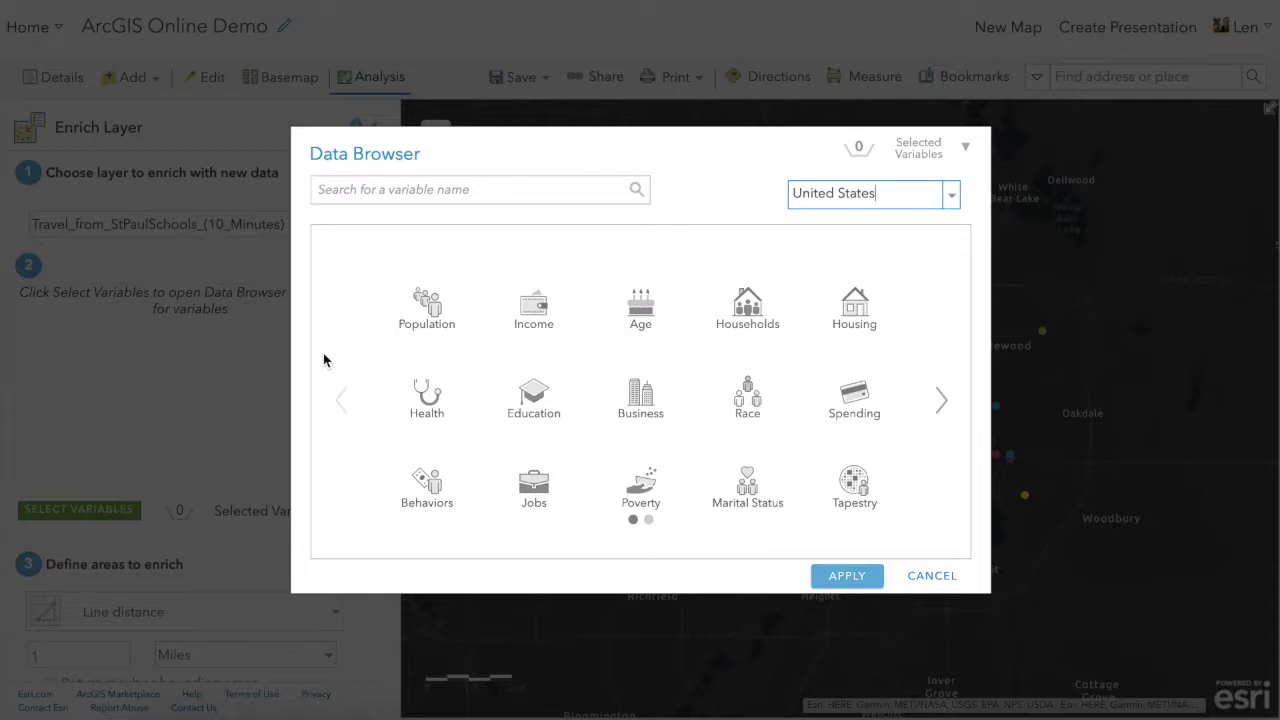
{"action": "left_click", "coordinate": [531, 318]}
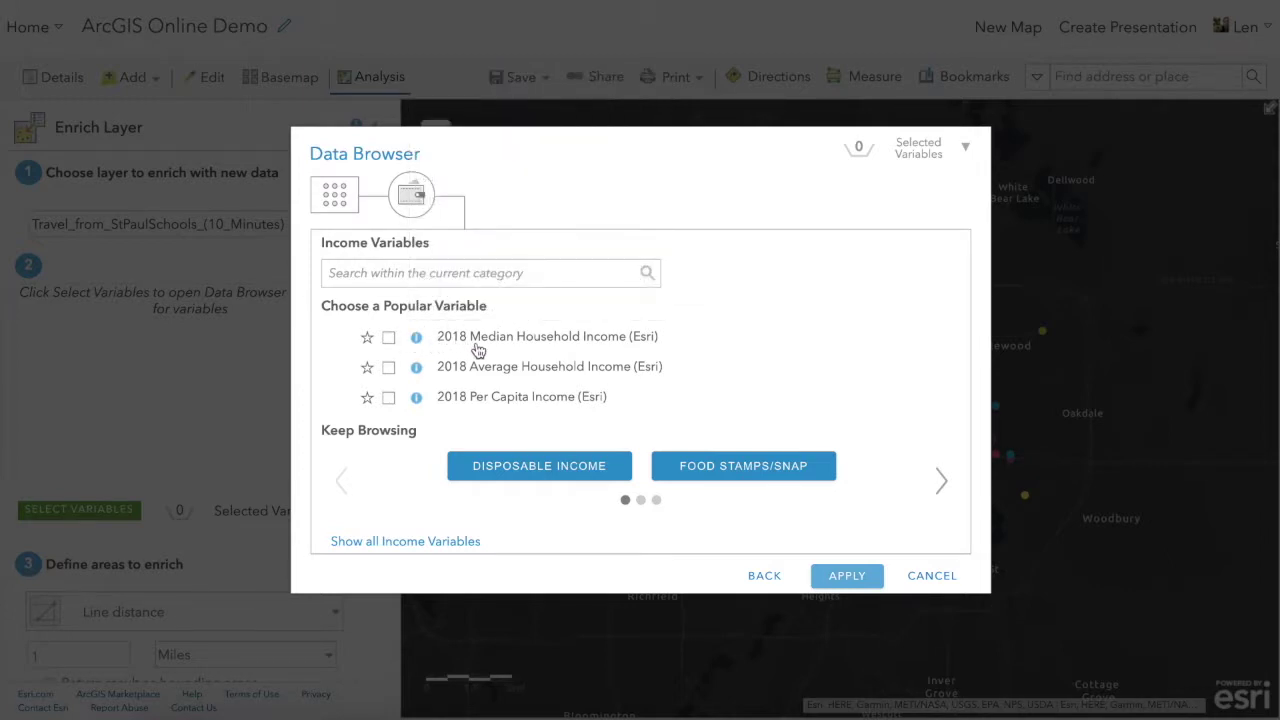
{"action": "left_click", "coordinate": [389, 339]}
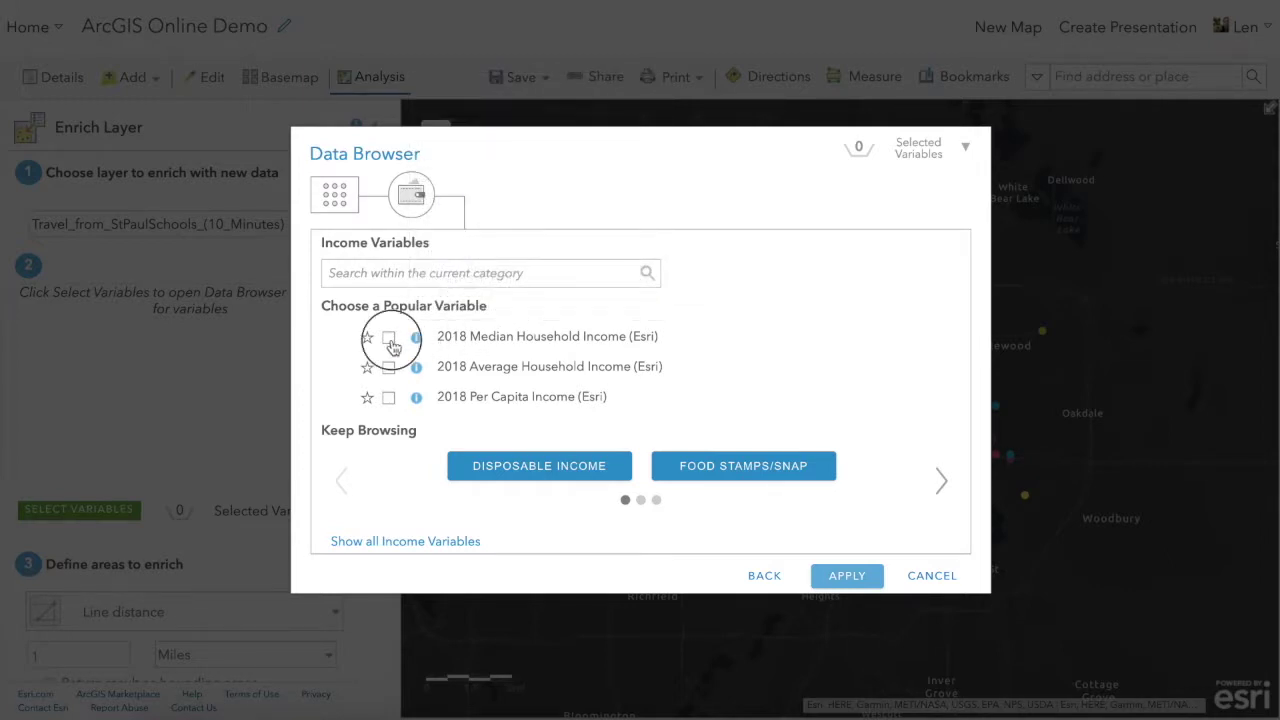
{"action": "left_click", "coordinate": [838, 575]}
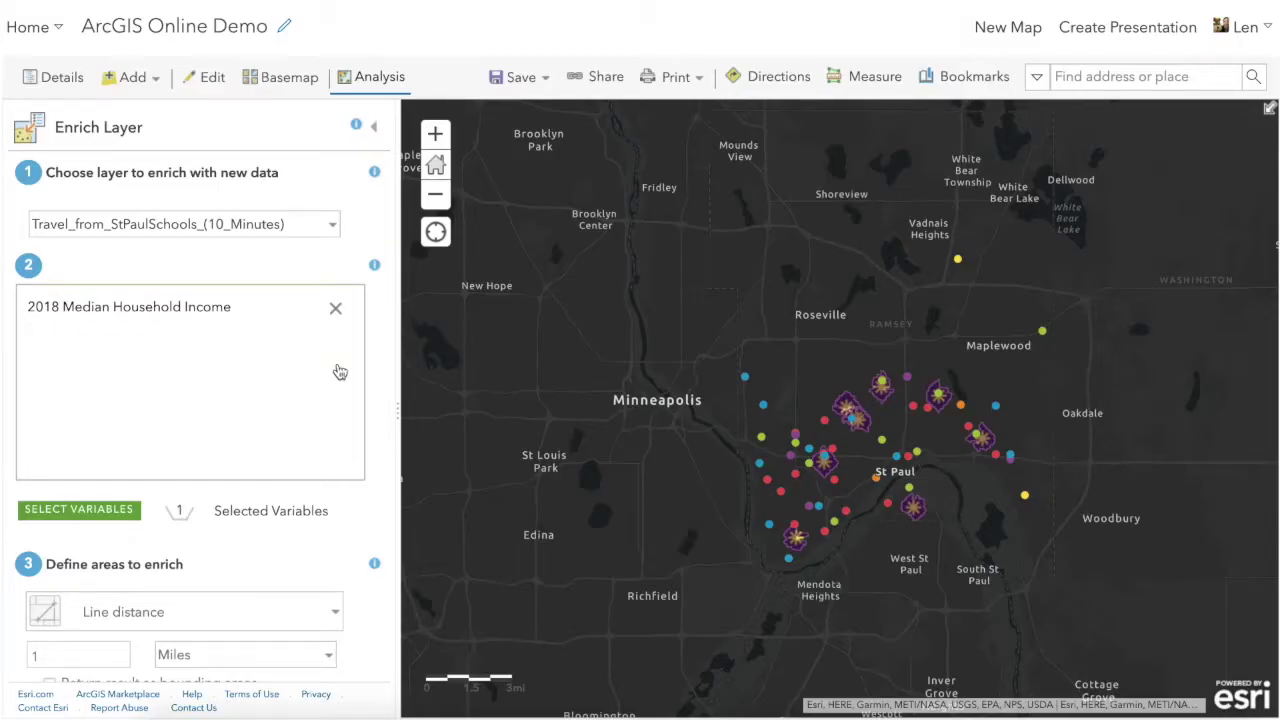
{"action": "scroll", "coordinate": [338, 365], "scroll_direction": "down", "scroll_amount": 3}
{"action": "left_click", "coordinate": [150, 660]}
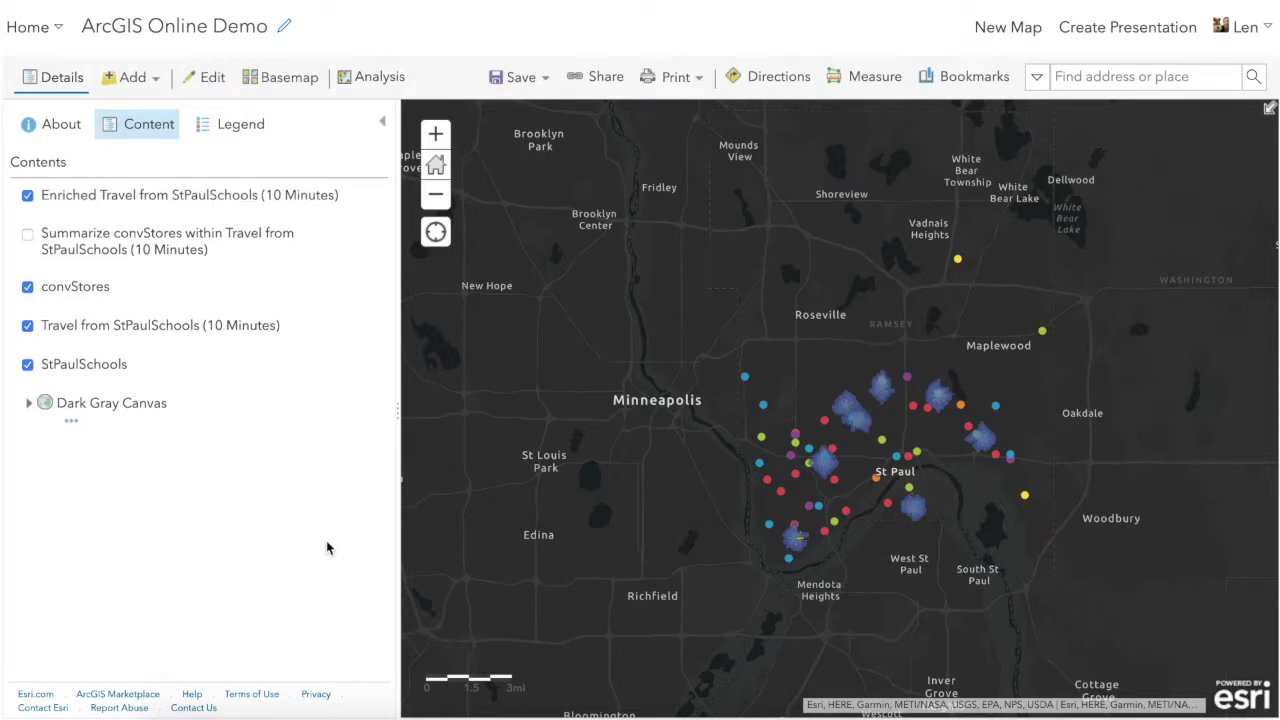
Open the enriched layer's table, read the 2018 Median Household Income column, and select the first record to locate its area on the map.
{"action": "mouse_move", "coordinate": [98, 205]}
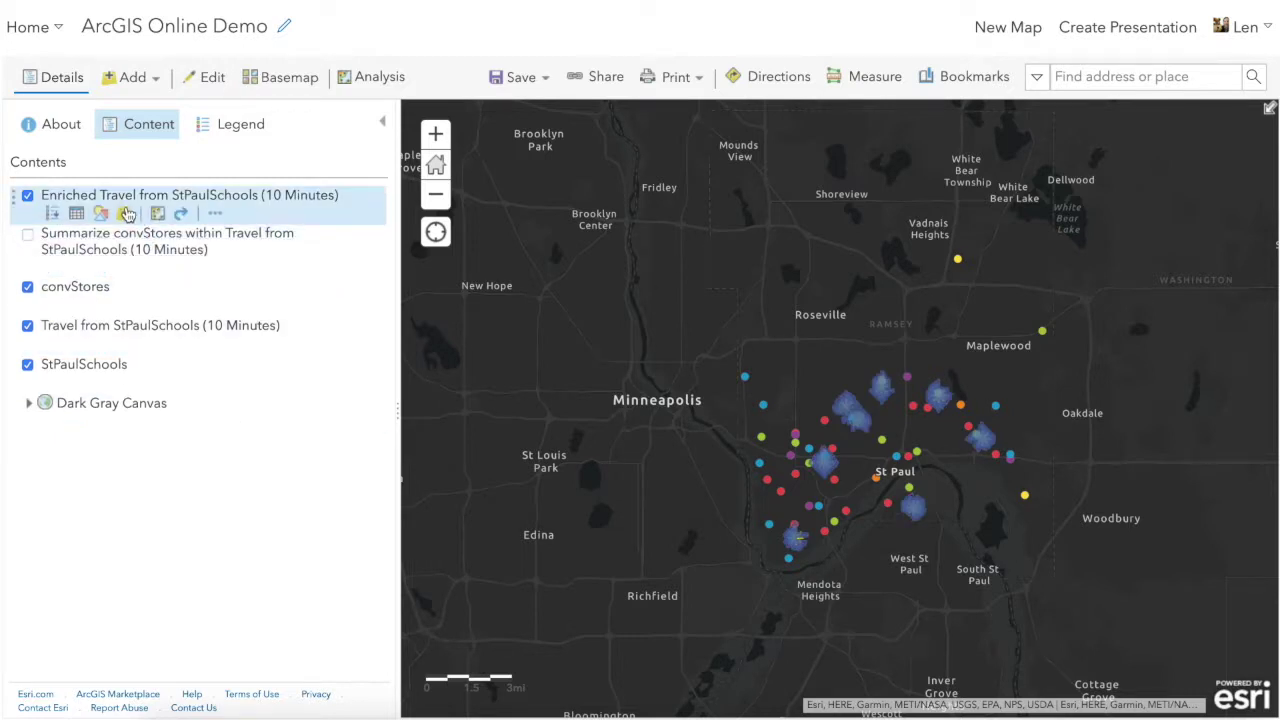
{"action": "left_click", "coordinate": [76, 214]}
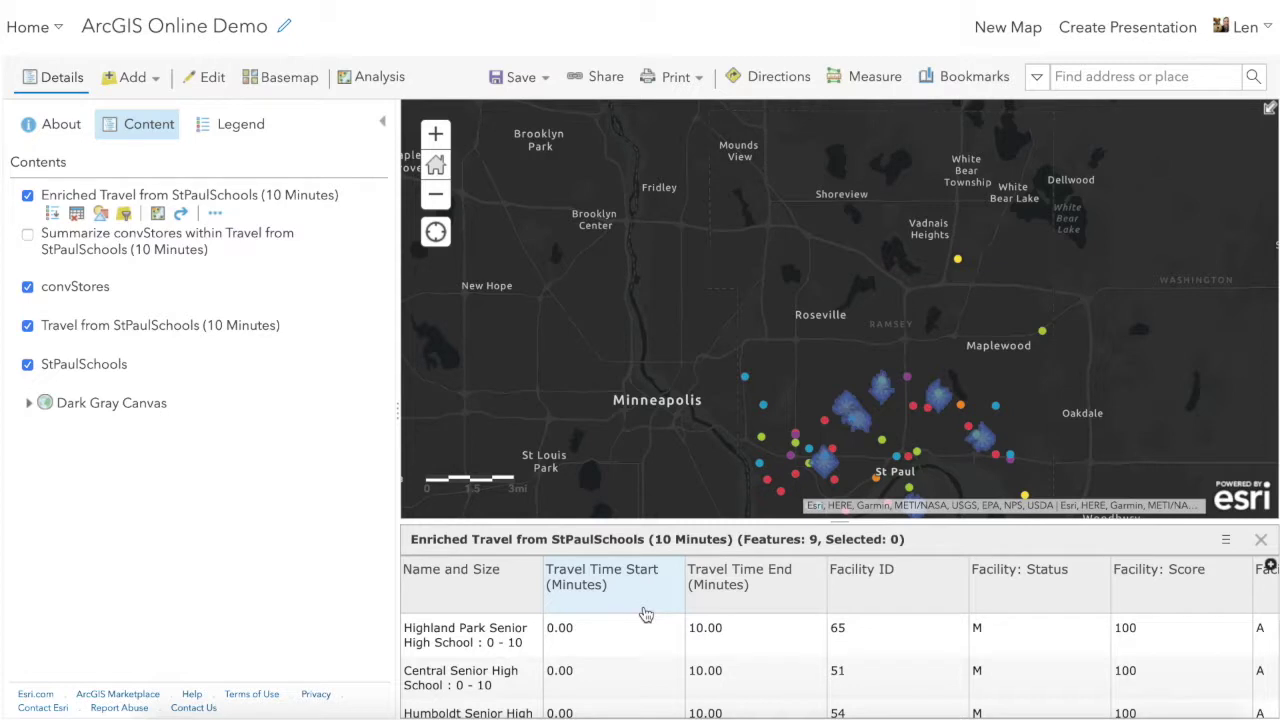
{"action": "scroll", "coordinate": [797, 645], "scroll_direction": "right", "scroll_amount": 5}
{"action": "scroll", "coordinate": [805, 638], "scroll_direction": "right", "scroll_amount": 12}
{"action": "scroll", "coordinate": [805, 645], "scroll_direction": "right", "scroll_amount": 12}
{"action": "scroll", "coordinate": [806, 646], "scroll_direction": "right", "scroll_amount": 12}
{"action": "scroll", "coordinate": [806, 646], "scroll_direction": "right", "scroll_amount": 10}
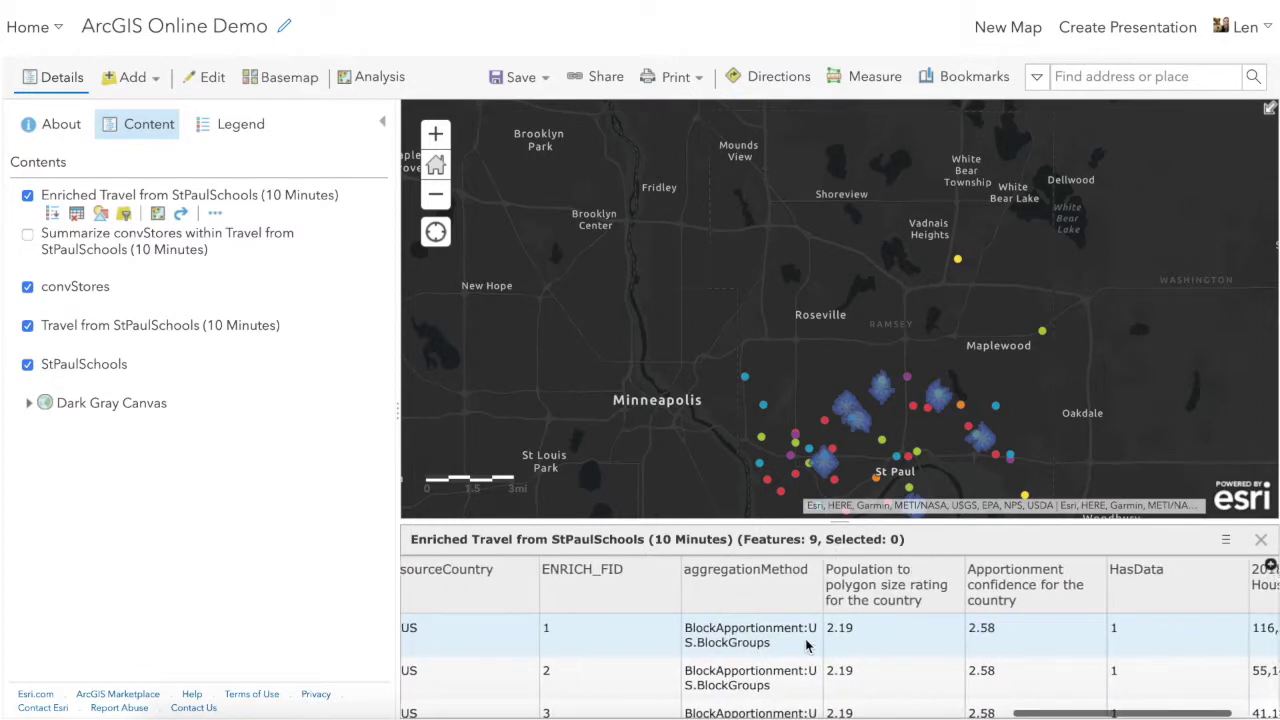
{"action": "scroll", "coordinate": [806, 646], "scroll_direction": "right", "scroll_amount": 3}
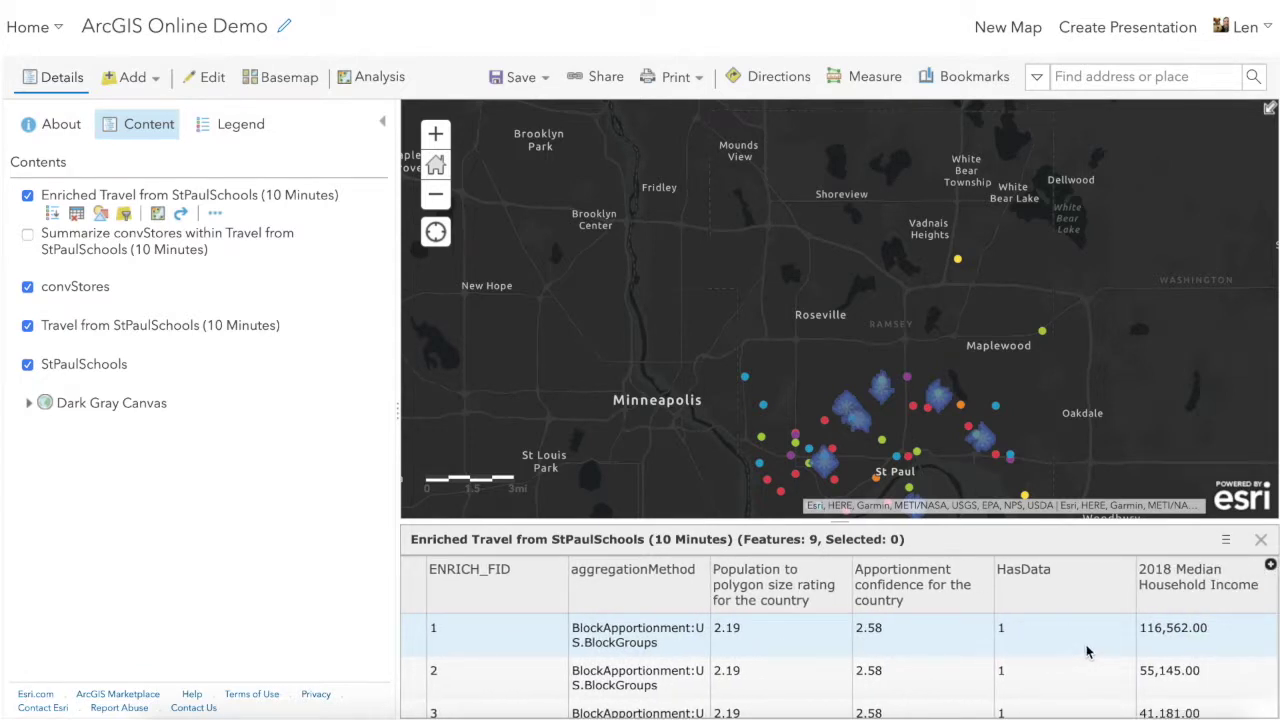
{"action": "left_click", "coordinate": [1186, 628]}
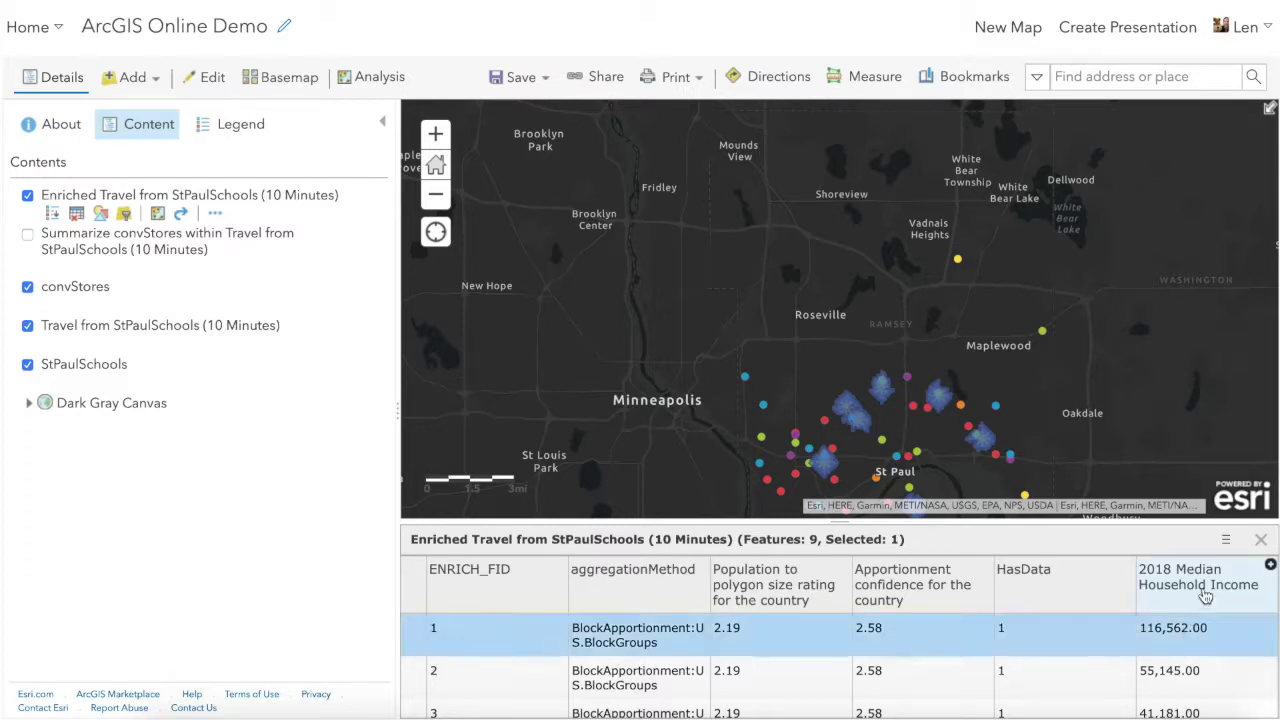
{"action": "left_click_drag", "start_coordinate": [916, 398], "coordinate": [820, 268]}
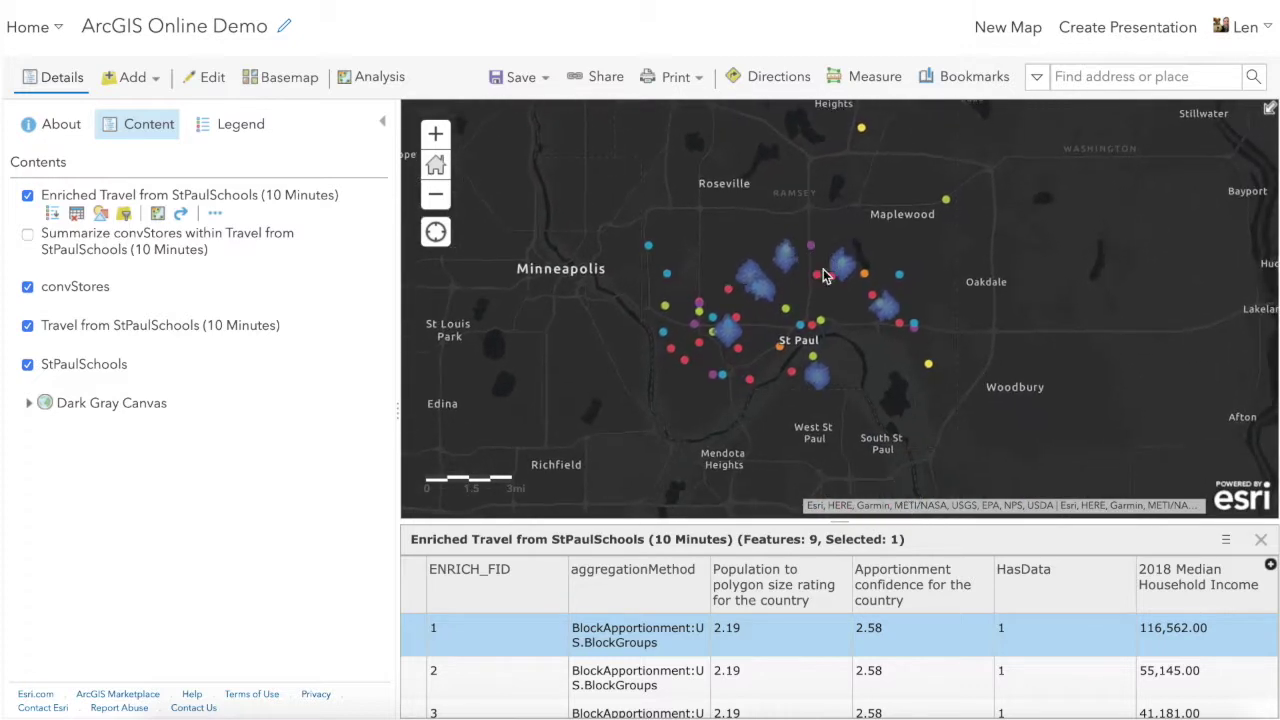
Sort the enriched table by 2018 Median Household Income in descending order and bring that column back into view.
{"action": "left_click", "coordinate": [1238, 576]}
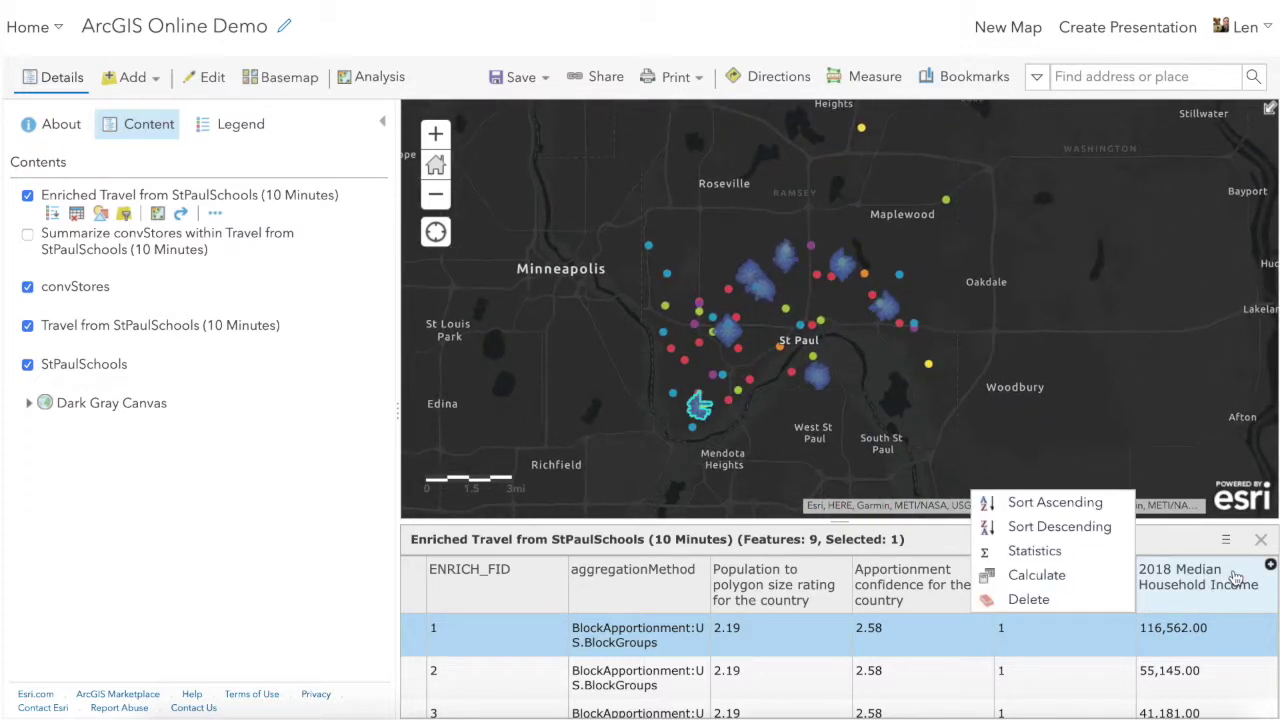
{"action": "left_click", "coordinate": [1060, 530]}
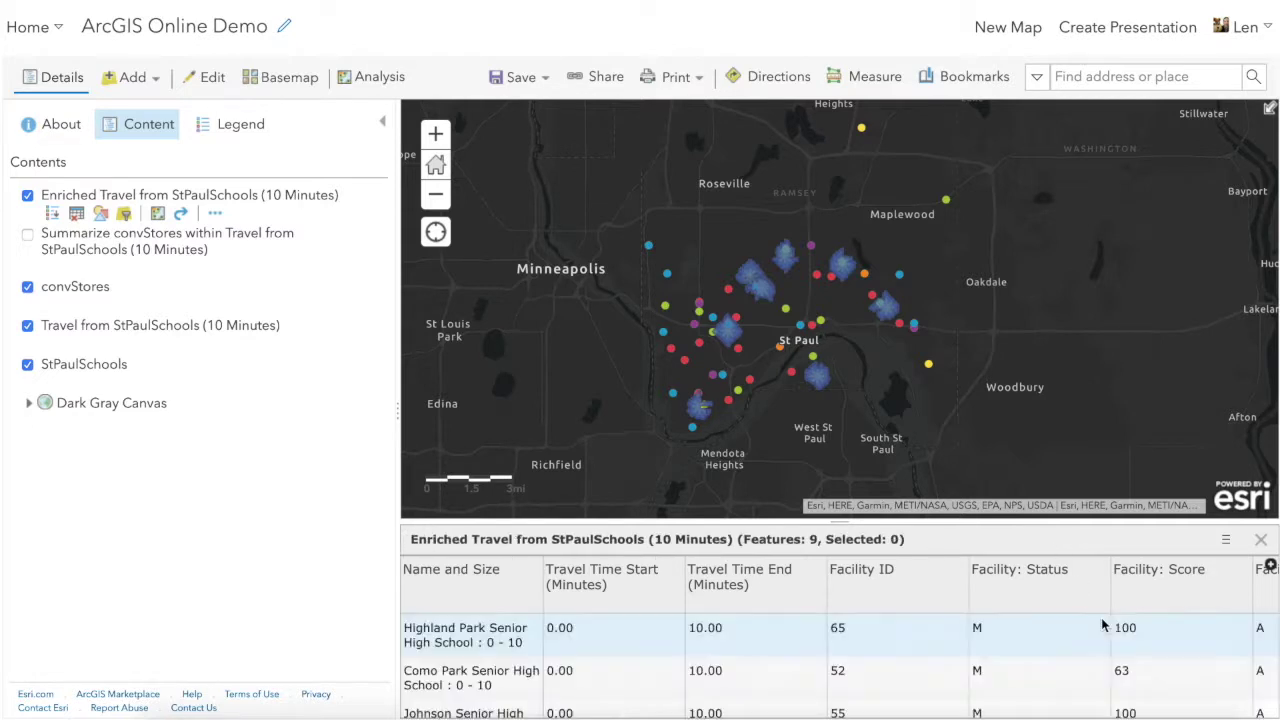
{"action": "scroll", "coordinate": [1103, 625], "scroll_direction": "right", "scroll_amount": 15}
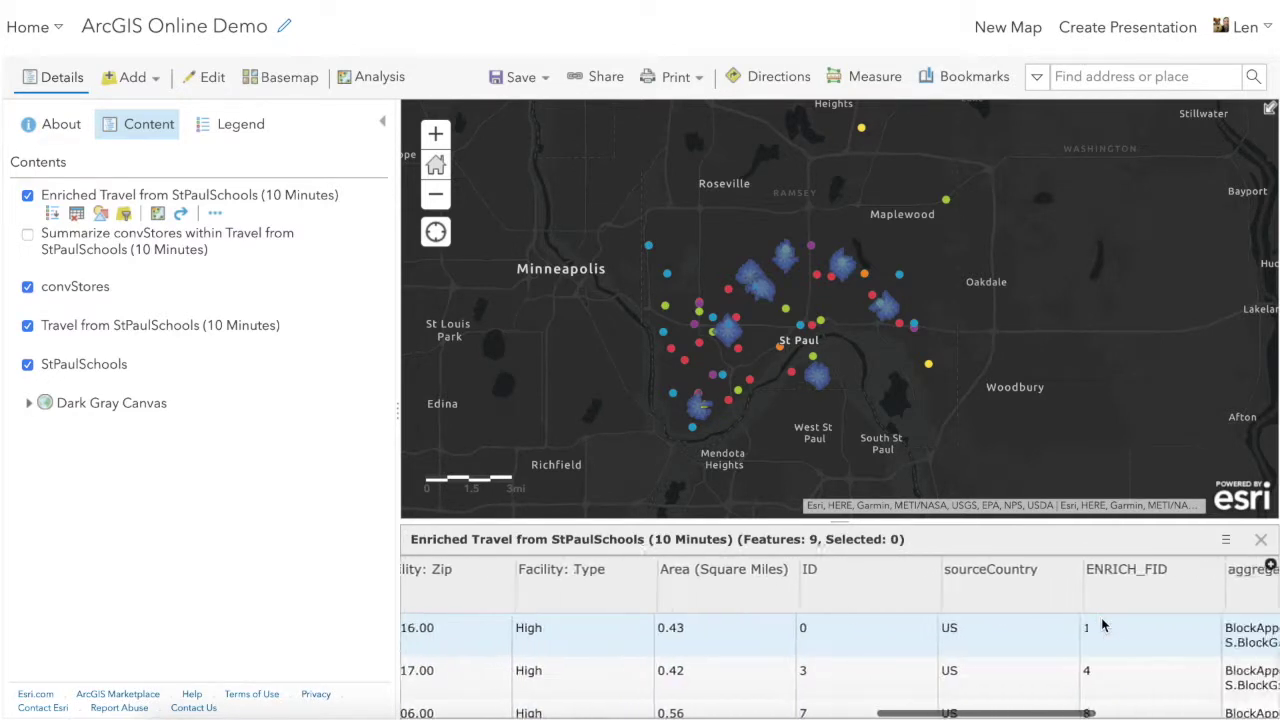
{"action": "scroll", "coordinate": [1103, 625], "scroll_direction": "right", "scroll_amount": 5}
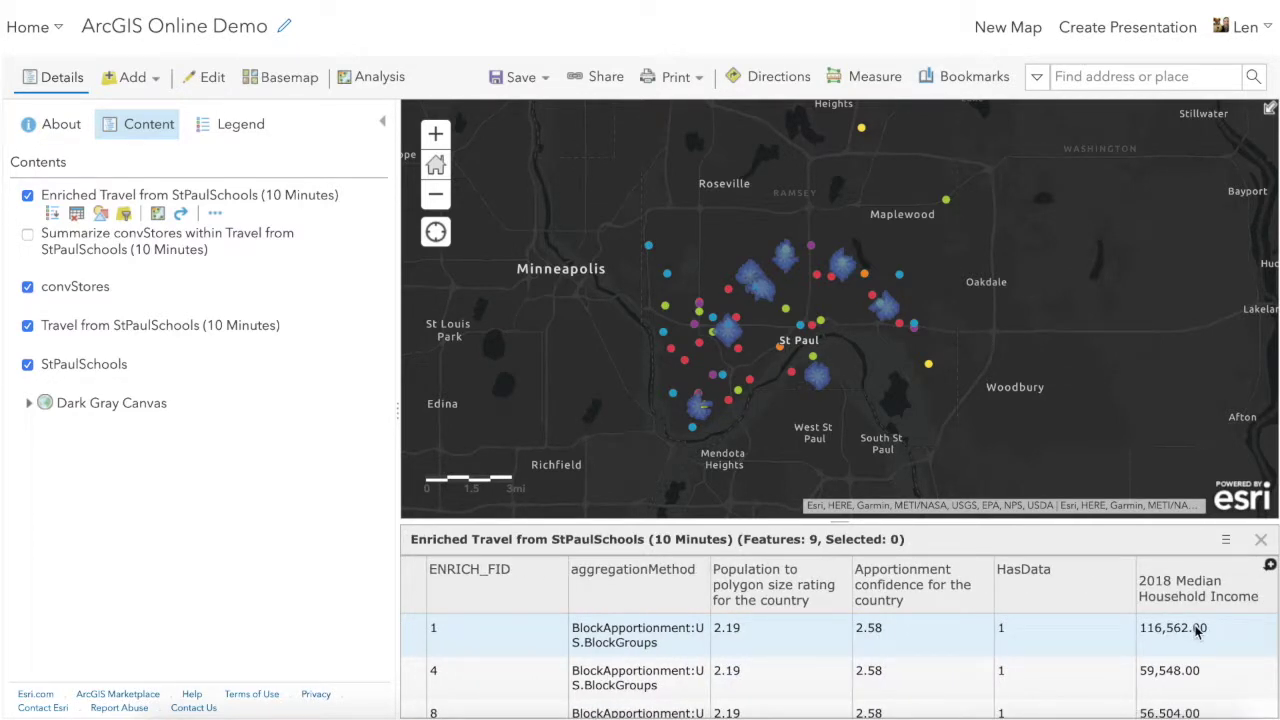
Select the lowest-income record and the highest-income record in turn to locate their school travel areas on the map.
{"action": "scroll", "coordinate": [1197, 628], "scroll_direction": "down", "scroll_amount": 3}
{"action": "scroll", "coordinate": [1197, 630], "scroll_direction": "up", "scroll_amount": 1}
{"action": "scroll", "coordinate": [1197, 632], "scroll_direction": "down", "scroll_amount": 1}
{"action": "left_click", "coordinate": [1190, 700]}
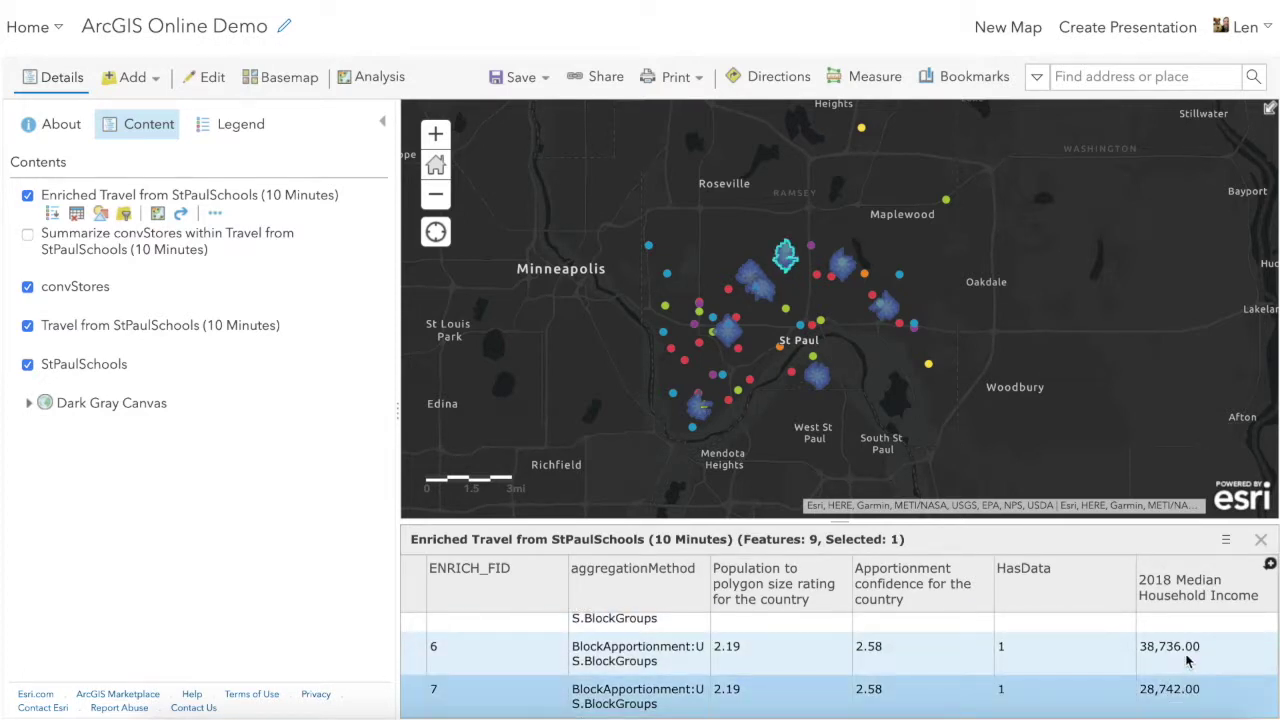
{"action": "scroll", "coordinate": [1188, 660], "scroll_direction": "up", "scroll_amount": 3}
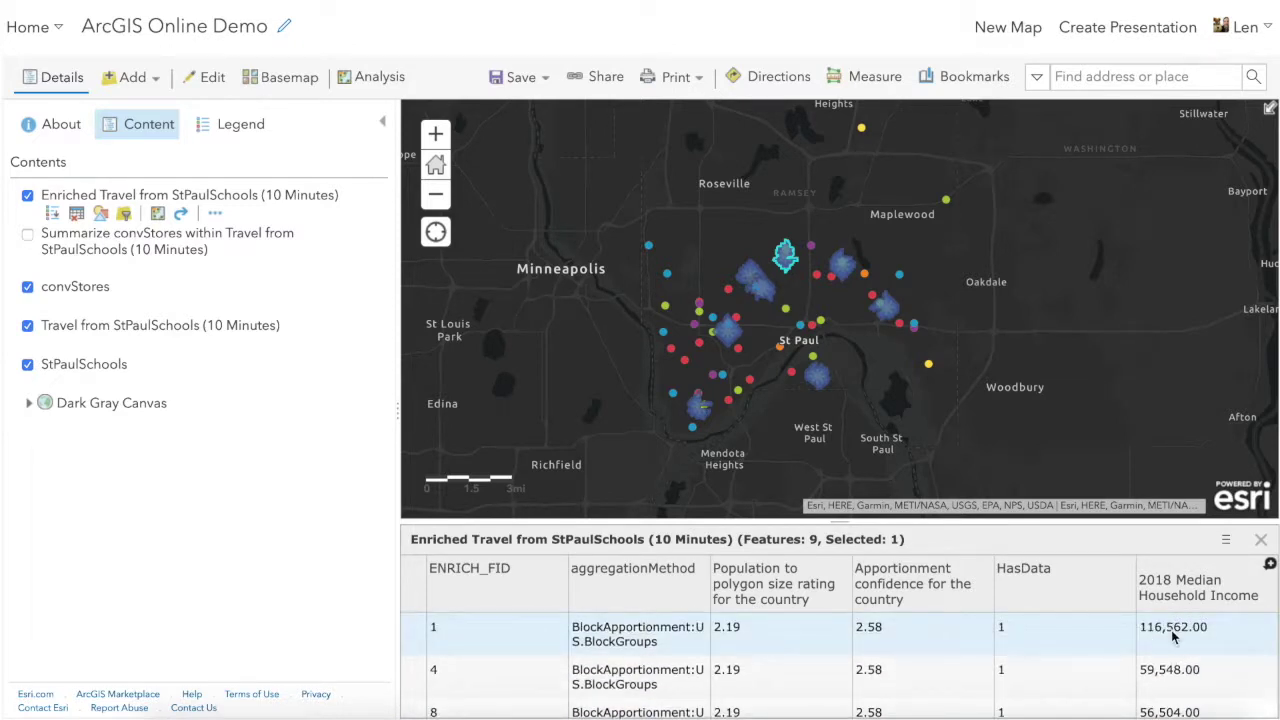
{"action": "left_click", "coordinate": [1173, 637]}
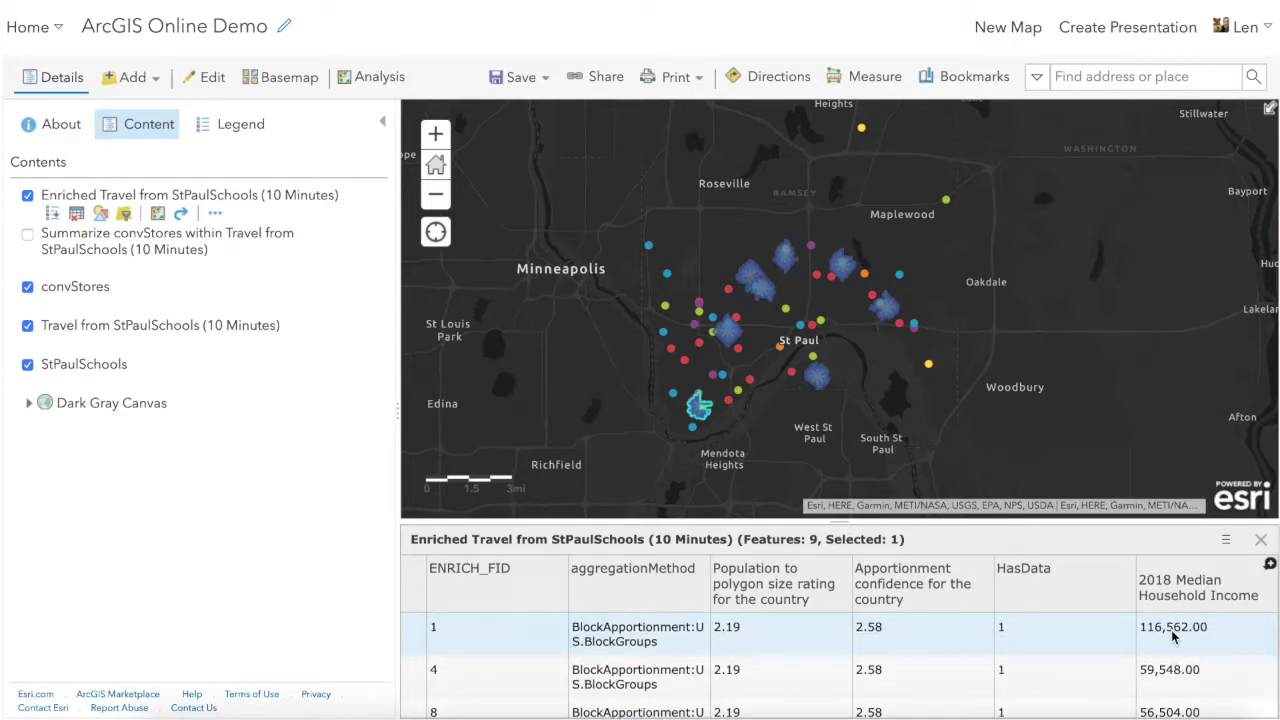